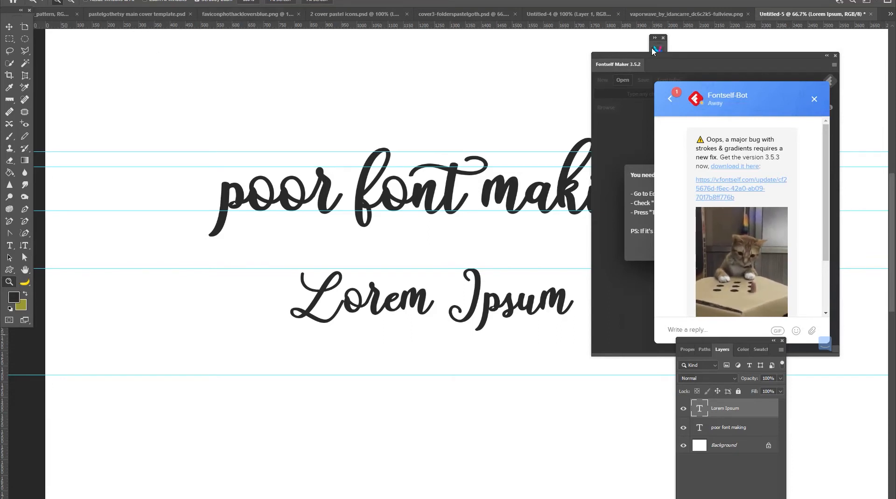
# - Inspect the handwritten lettering sample on the canvas at several zoom levels
pyautogui.moveTo(646, 55); pyautogui.dragTo(732, 56)
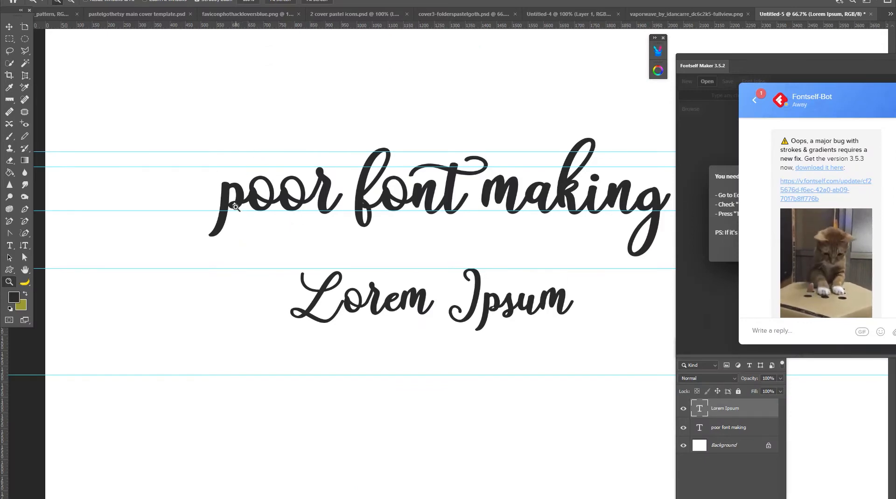
pyautogui.click(241, 211)
pyautogui.click(253, 202)
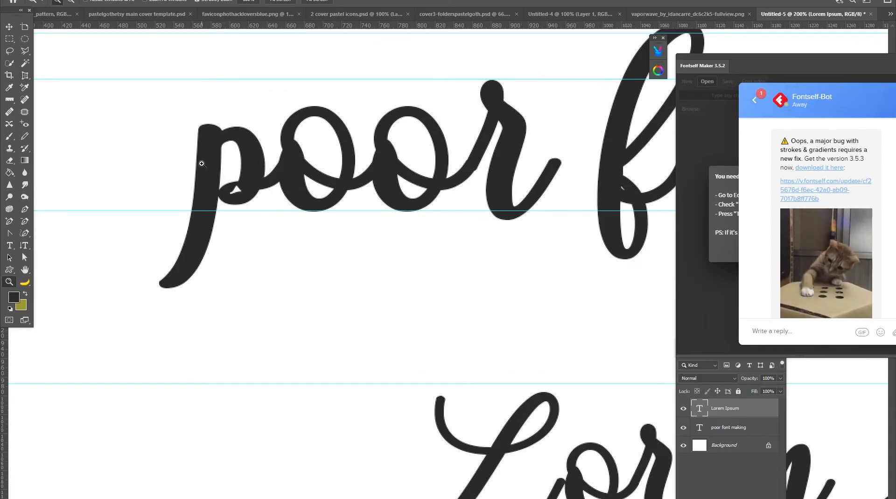
pyautogui.hotkey('ctrl', '0')
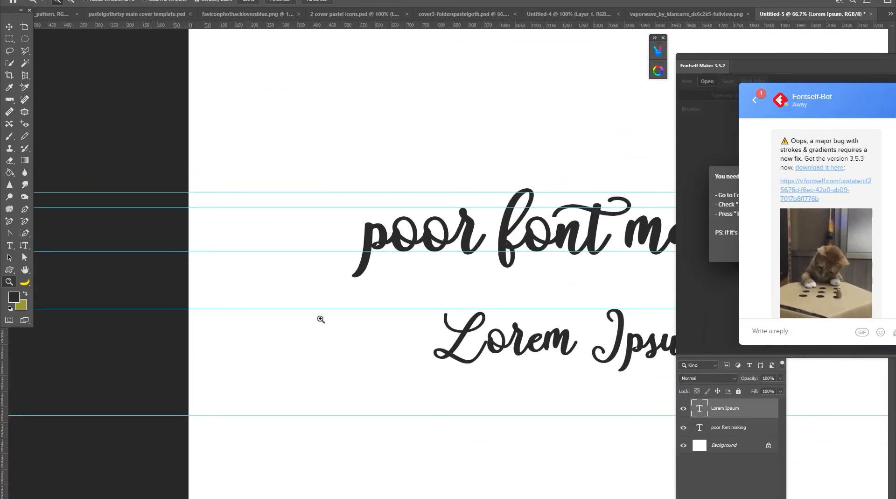
pyautogui.moveTo(523, 344); pyautogui.dragTo(331, 318)
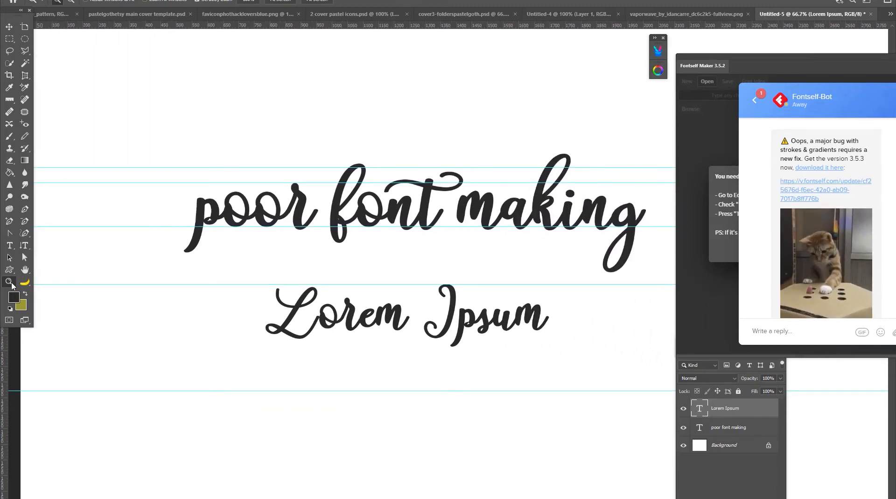
pyautogui.click(338, 336)
pyautogui.click(297, 323)
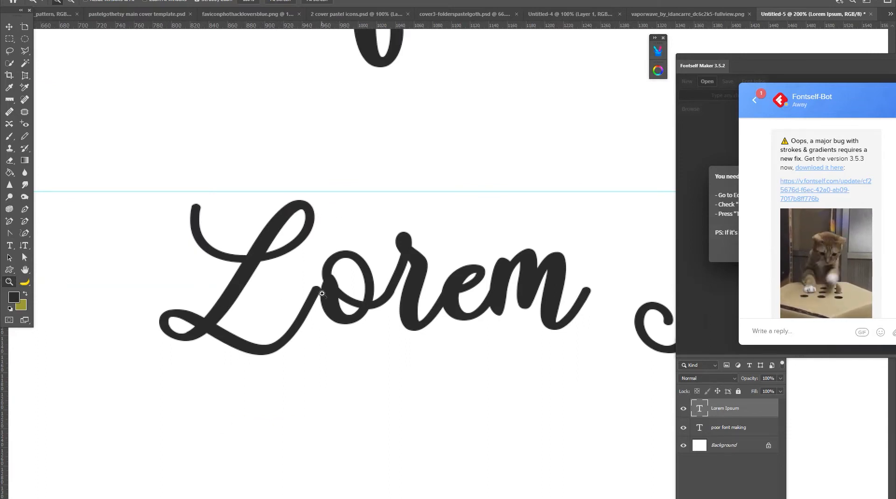
pyautogui.hotkey('ctrl', '-')
pyautogui.hotkey('ctrl', '-')
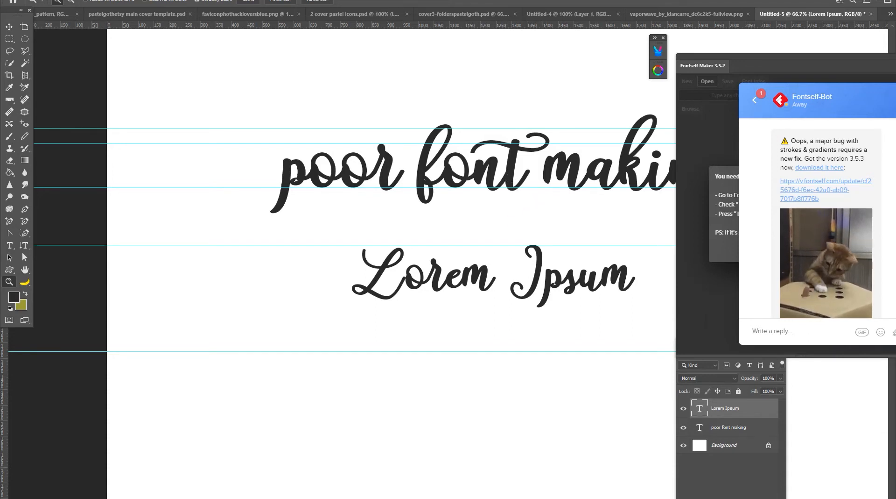
# - Launch FontCreator from the desktop and close its welcome dialog
pyautogui.press('super+d')
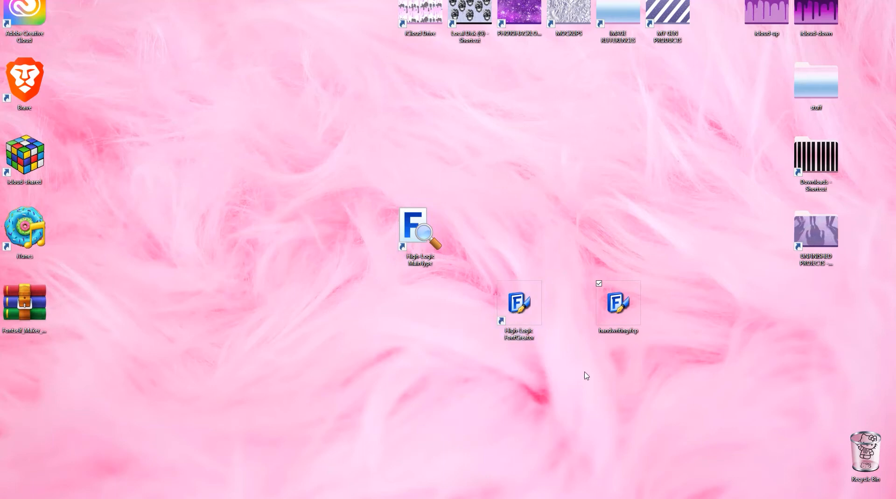
pyautogui.click(516, 308)
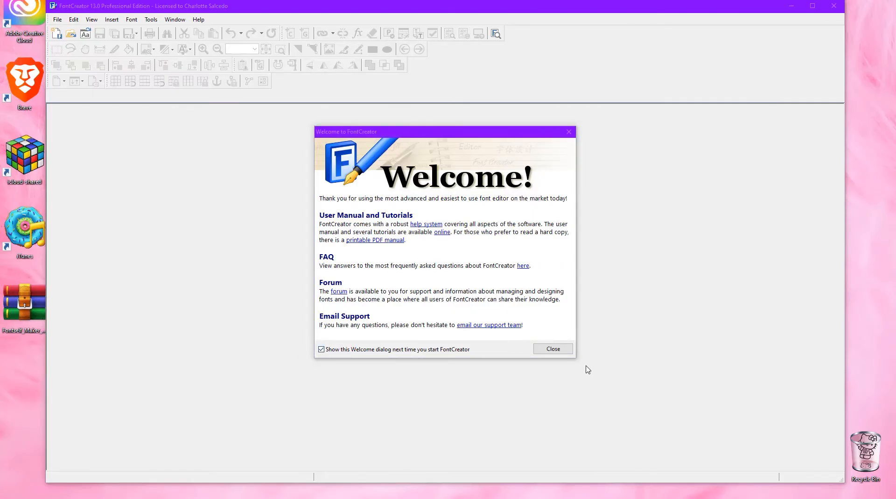
pyautogui.click(557, 351)
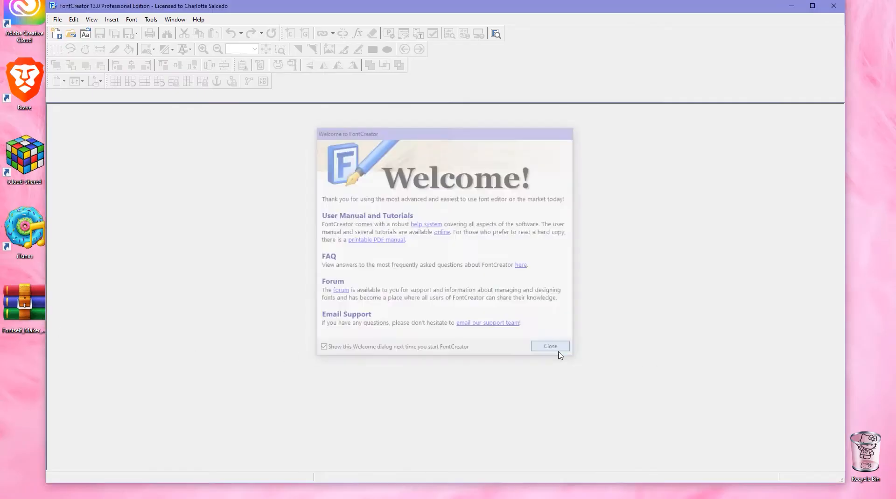
pyautogui.click(57, 22)
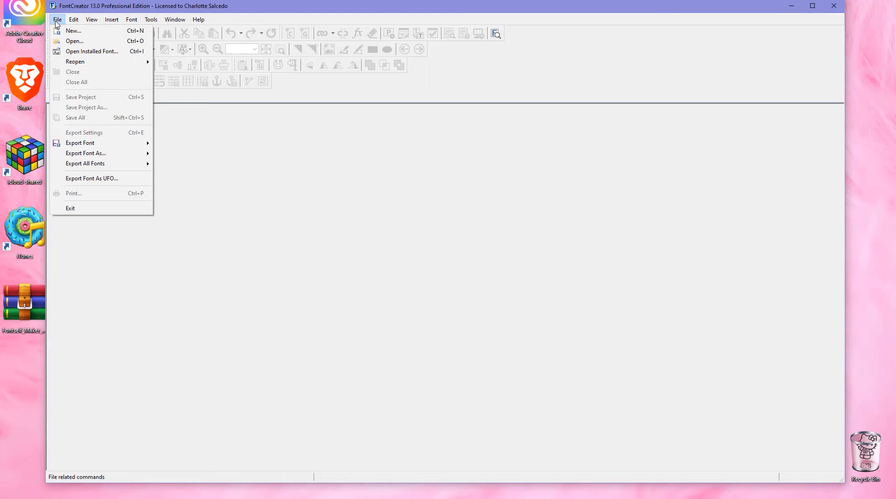
pyautogui.click(57, 22)
pyautogui.click(58, 21)
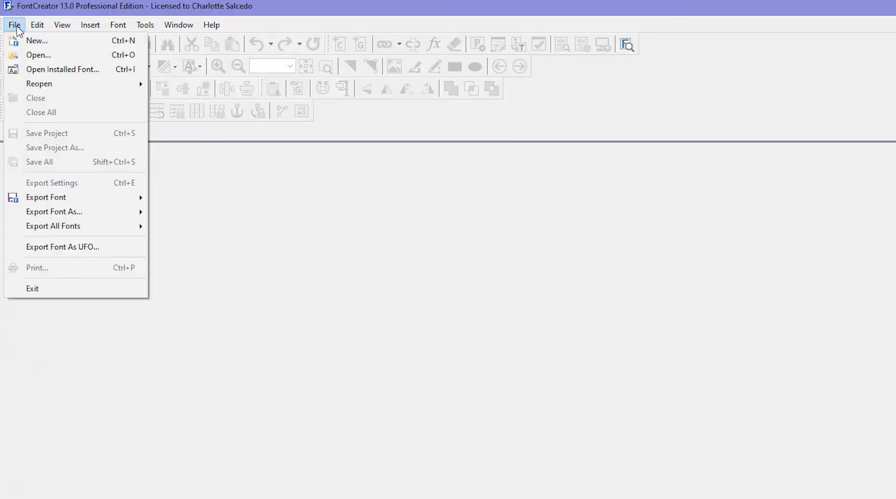
pyautogui.click(30, 40)
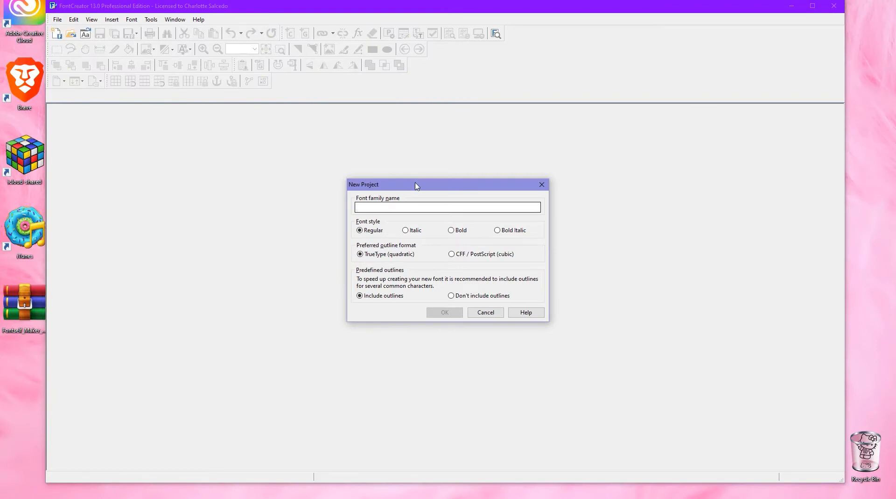
pyautogui.write('ham')
pyautogui.press('BackSpace')
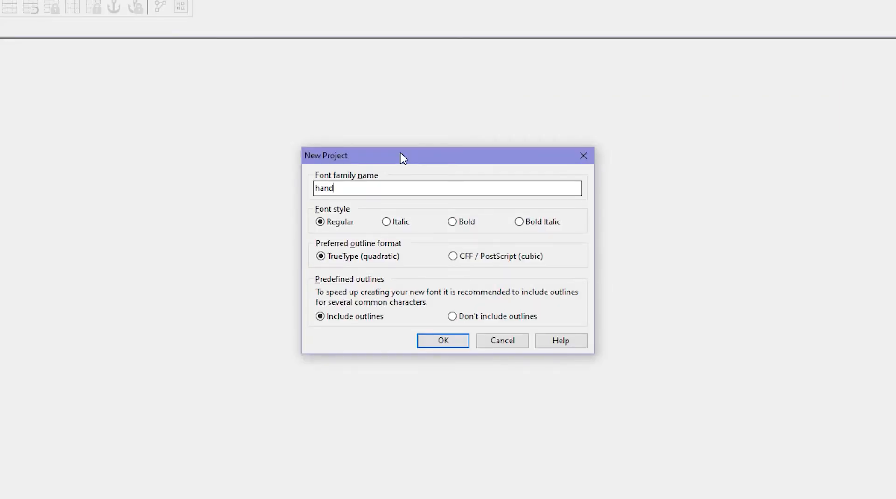
pyautogui.write('ten')
pyautogui.moveTo(370, 187); pyautogui.dragTo(314, 188)
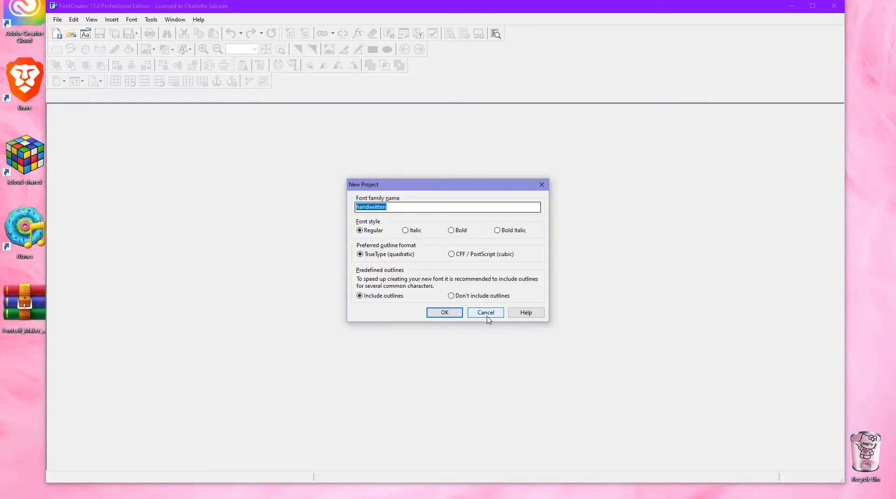
pyautogui.click(487, 316)
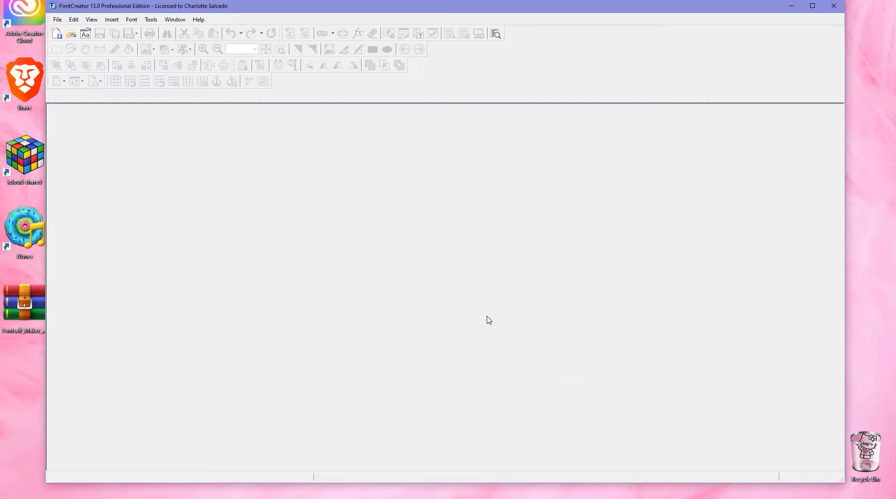
# - Open the existing handwriting font project from the desktop
pyautogui.click(791, 6)
pyautogui.click(614, 320)
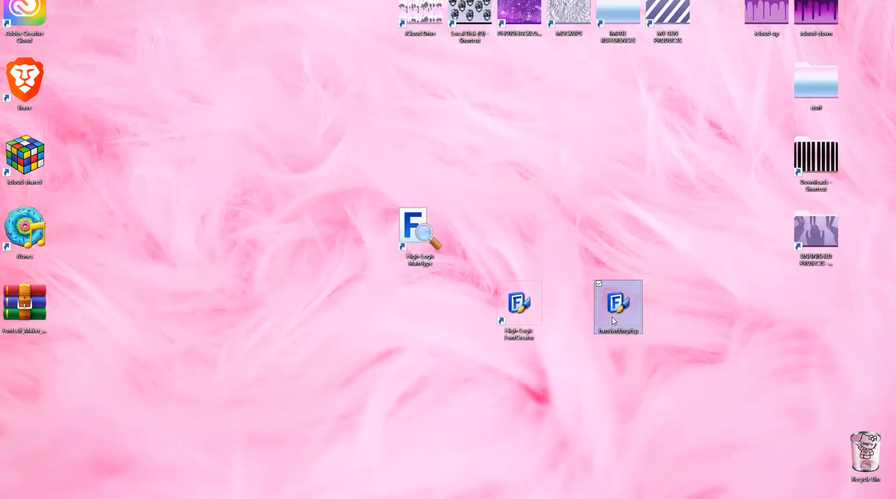
pyautogui.doubleClick(614, 320)
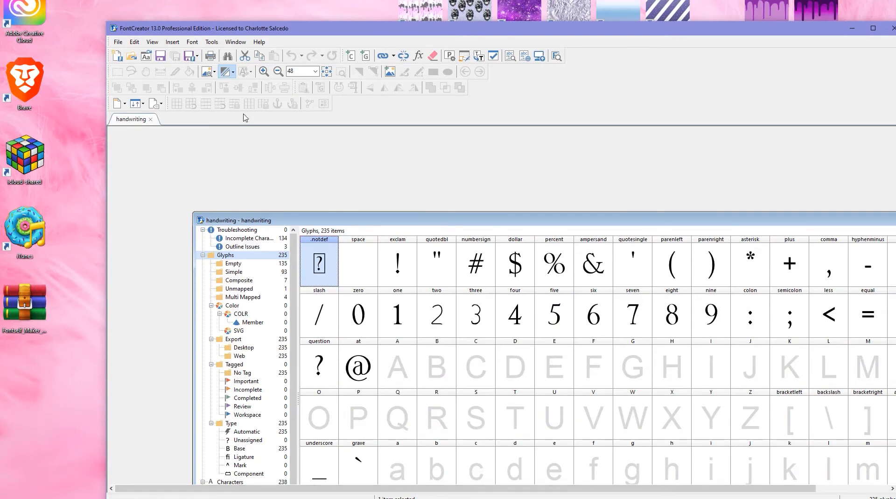
pyautogui.moveTo(787, 34); pyautogui.dragTo(768, 4)
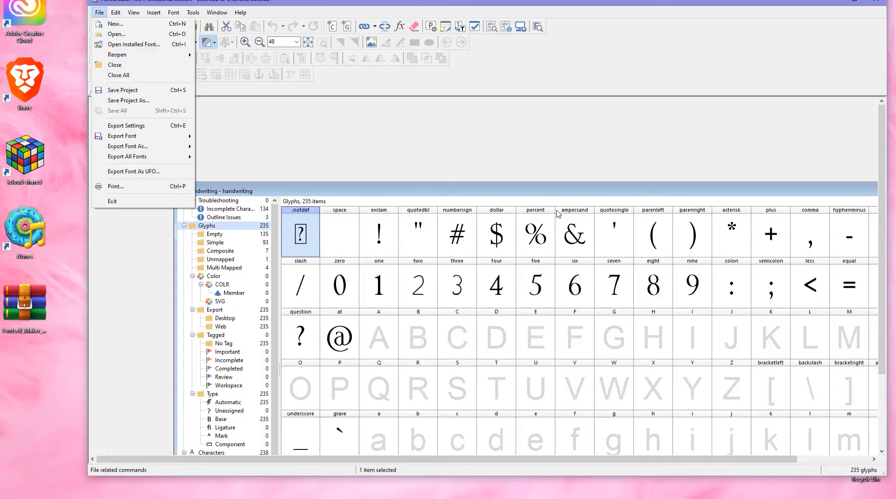
# - Consult the FontCreator manual's interface overview and return to the font project
pyautogui.click(415, 132)
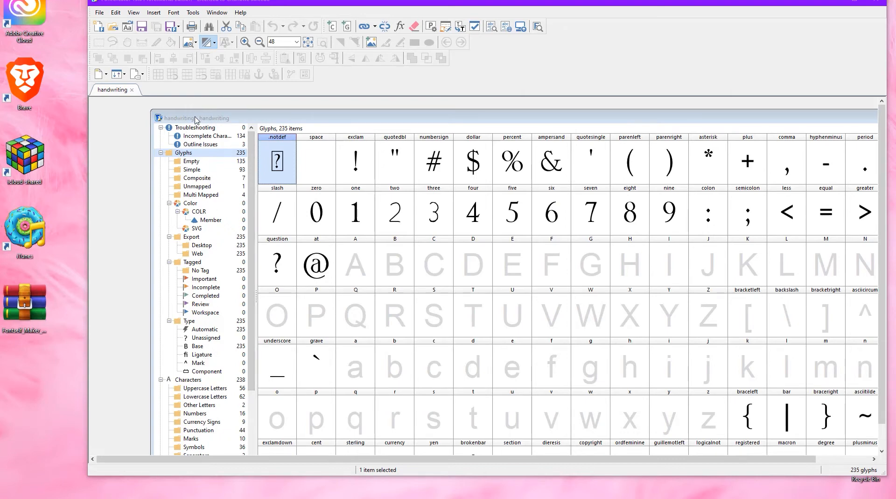
pyautogui.hotkey('alt', 'Tab')
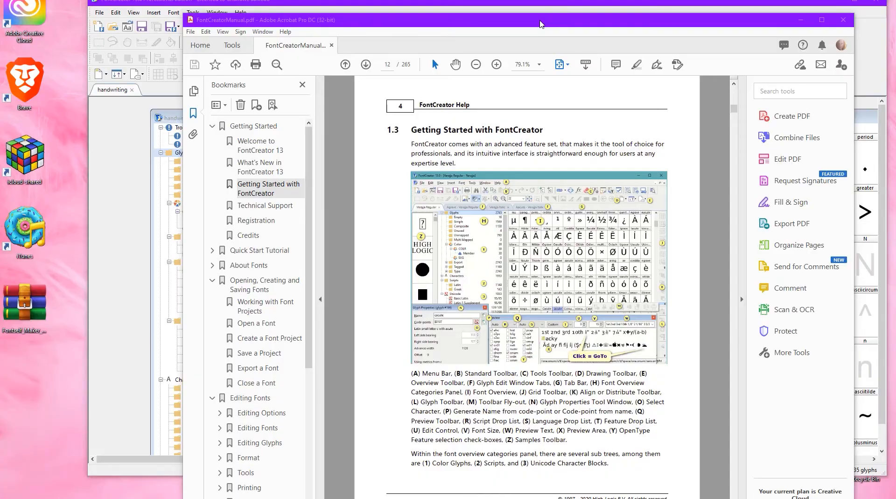
pyautogui.moveTo(539, 23); pyautogui.dragTo(0, 112)
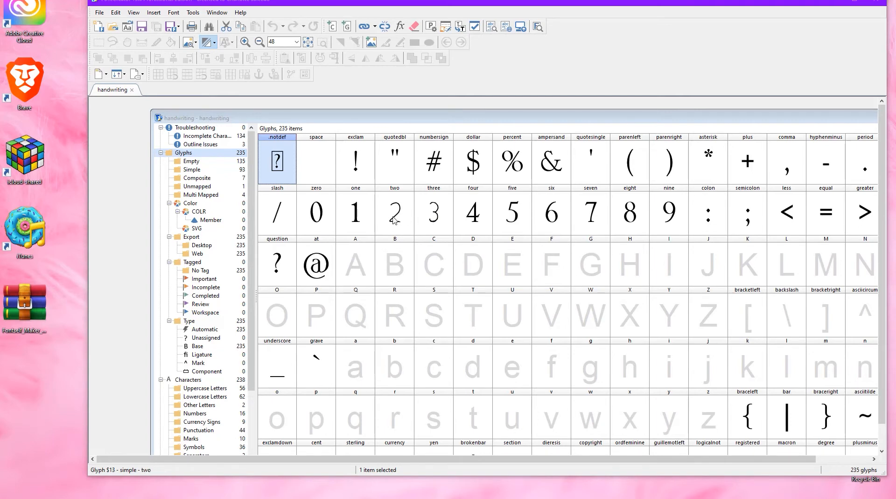
# - Open the three glyph to examine its handwritten outline, then close its editor
pyautogui.click(439, 222)
pyautogui.doubleClick(439, 222)
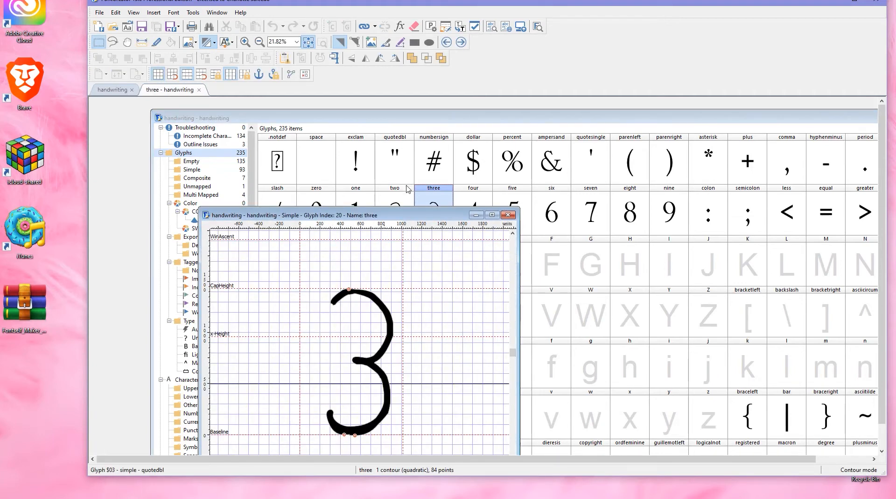
pyautogui.moveTo(399, 215); pyautogui.dragTo(413, 120)
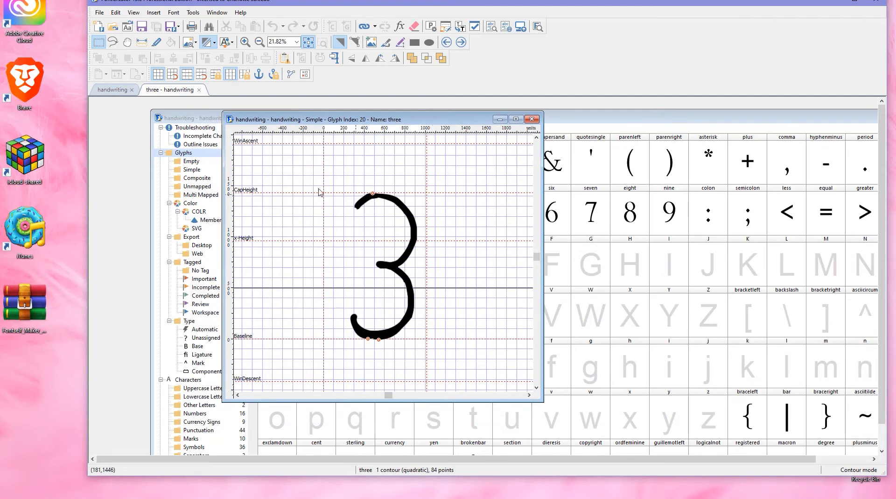
pyautogui.click(531, 120)
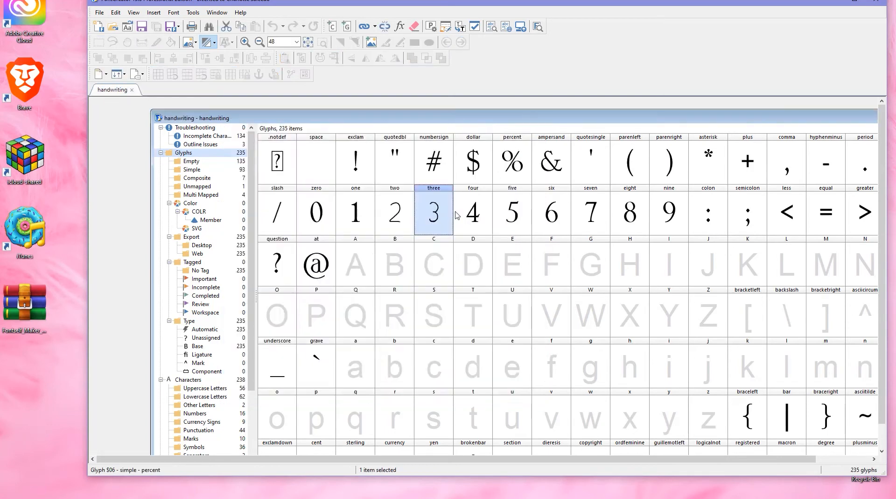
# - Open the one glyph in its own editing window
pyautogui.click(391, 220)
pyautogui.doubleClick(391, 220)
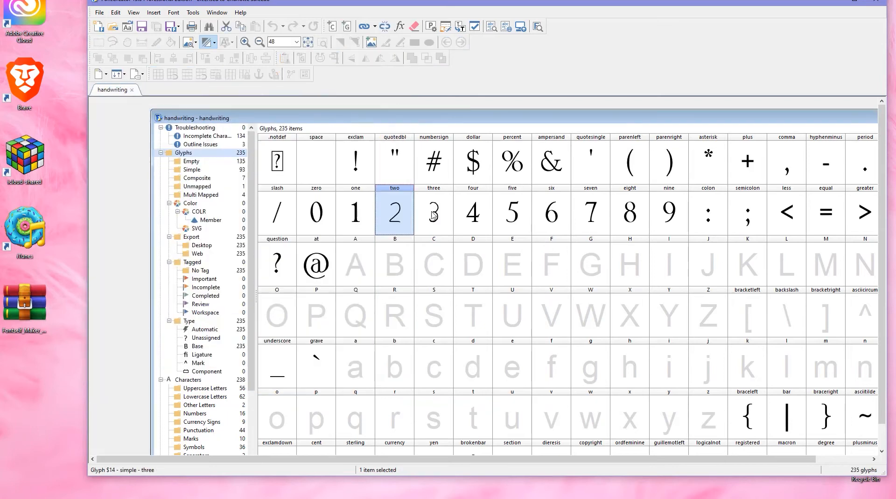
pyautogui.click(399, 106)
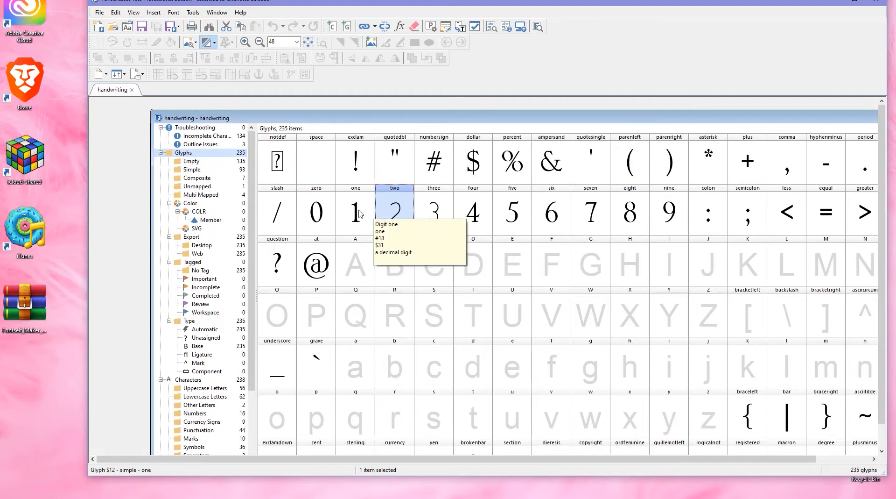
pyautogui.doubleClick(355, 214)
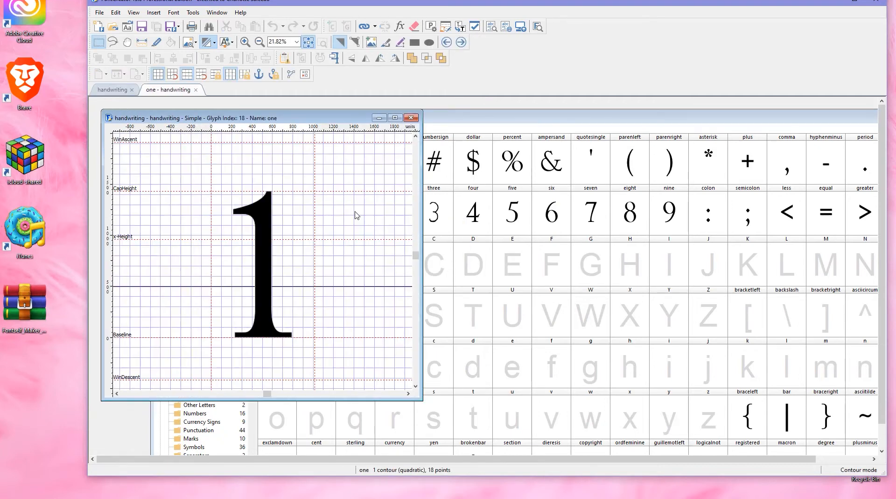
pyautogui.moveTo(287, 119); pyautogui.dragTo(465, 125)
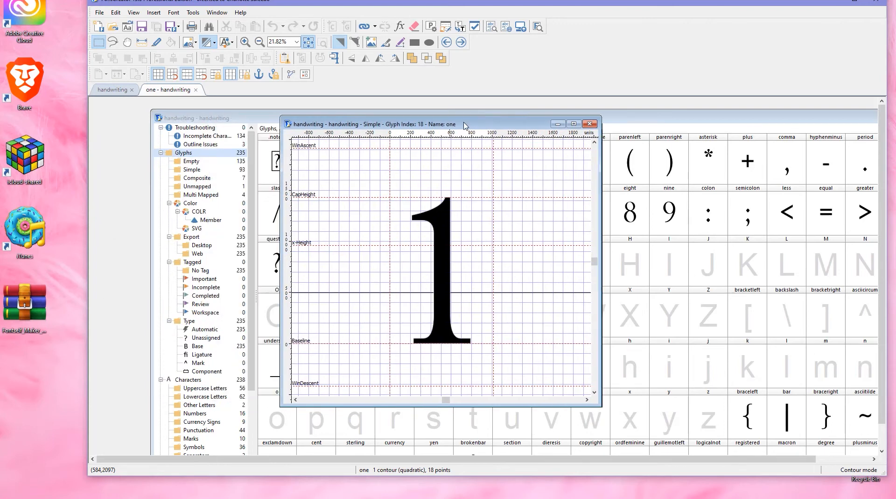
# - Start Free Draw Contours and set the brush width to 64
pyautogui.click(154, 14)
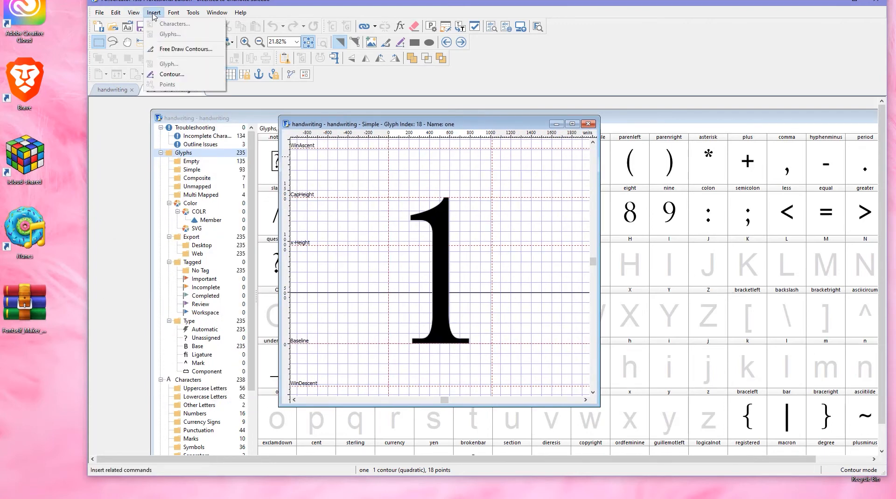
pyautogui.click(192, 50)
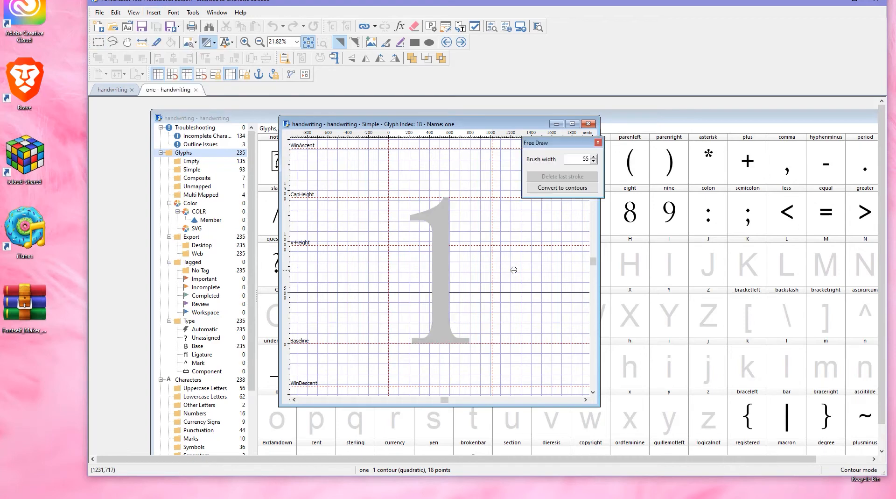
pyautogui.click(595, 157)
pyautogui.click(594, 157)
pyautogui.click(594, 157)
# - Free-draw a handwritten 1 over the template glyph, undoing and redrawing its base stroke
pyautogui.moveTo(415, 218)
pyautogui.mouseDown()
pyautogui.moveTo(448, 202)
pyautogui.moveTo(440, 338)
pyautogui.moveTo(414, 342)
pyautogui.mouseUp()
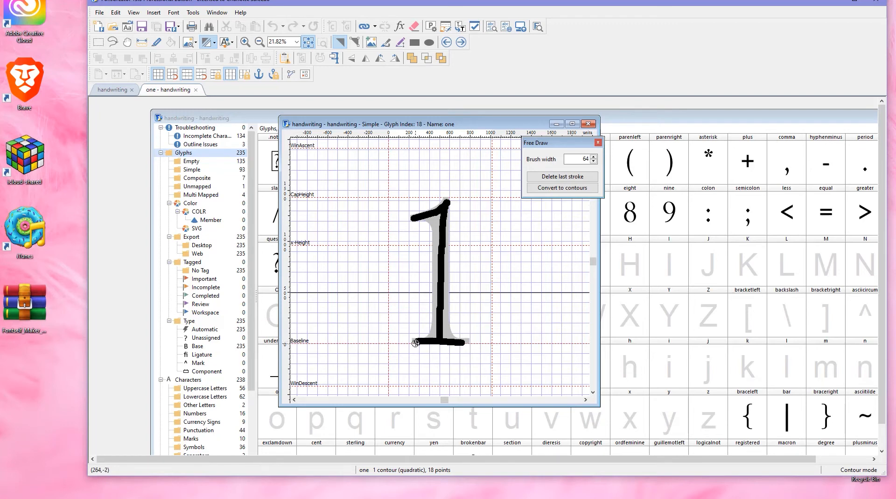
pyautogui.hotkey('ctrl', 'z')
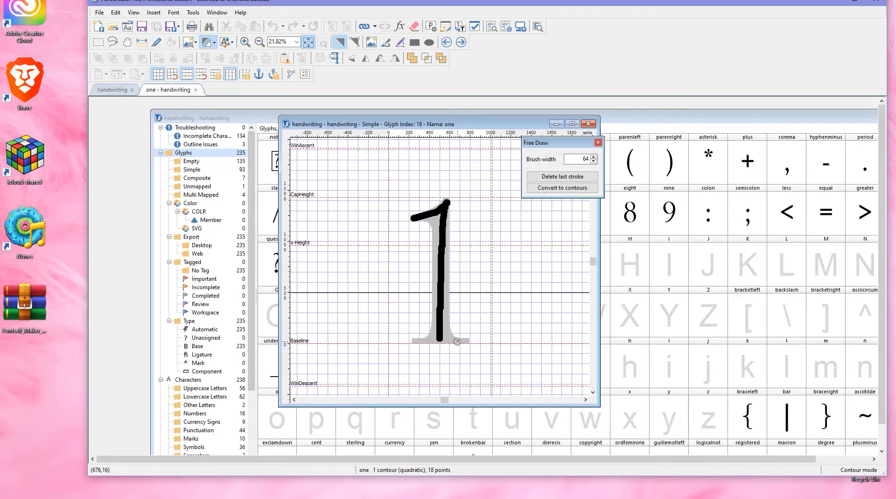
pyautogui.moveTo(460, 340); pyautogui.dragTo(419, 340)
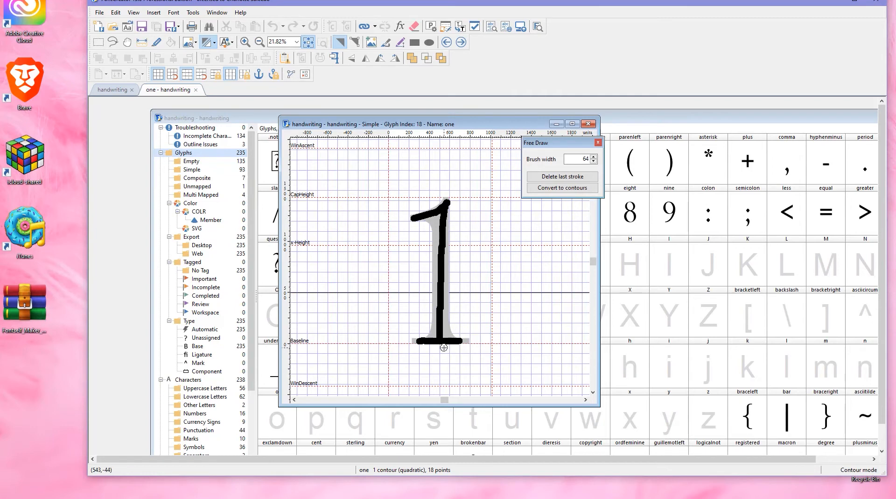
# - Convert the free-drawn strokes of the 1 into contours
pyautogui.click(562, 189)
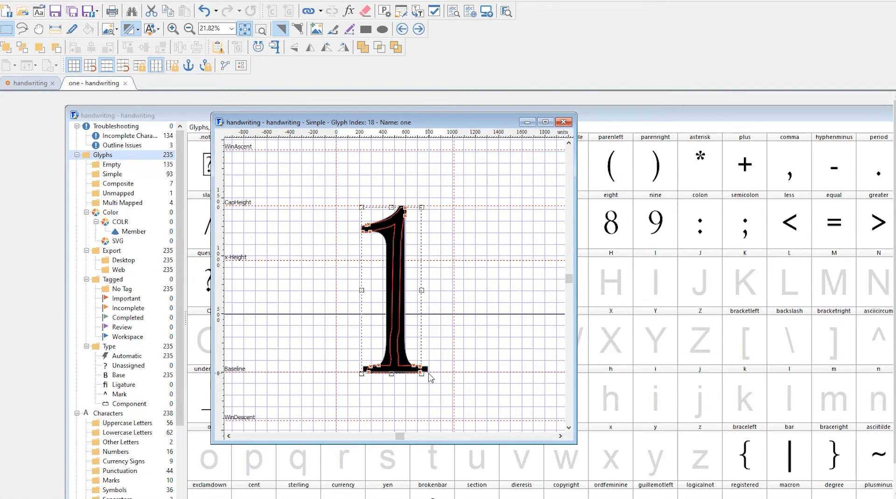
pyautogui.moveTo(428, 371); pyautogui.dragTo(429, 373)
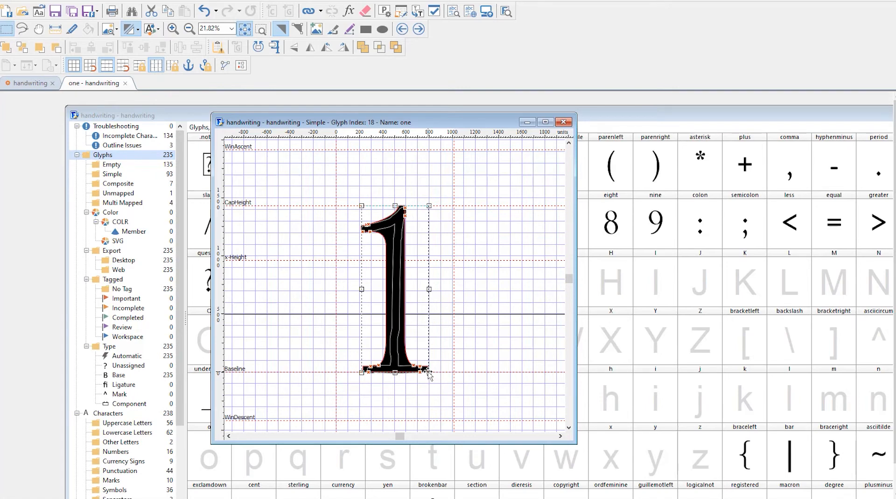
pyautogui.press('Escape')
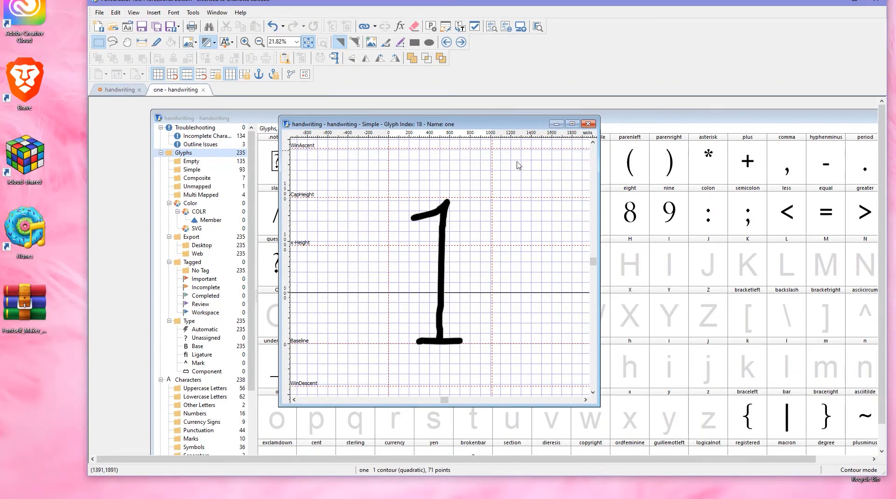
# - Leave the glyph editor and save the font project
pyautogui.click(556, 124)
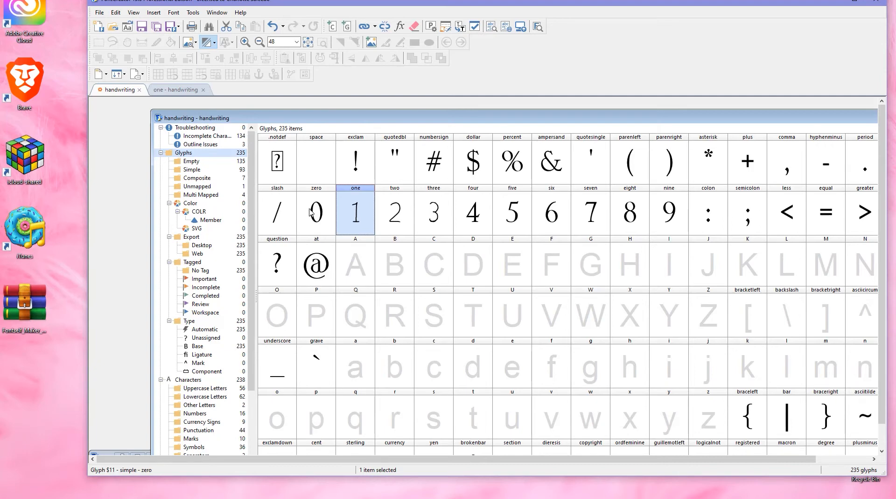
pyautogui.rightClick(320, 211)
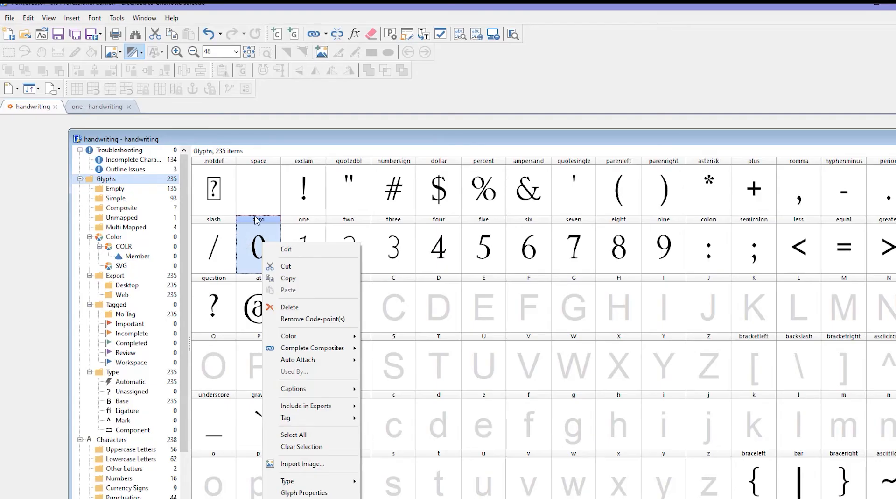
pyautogui.click(252, 236)
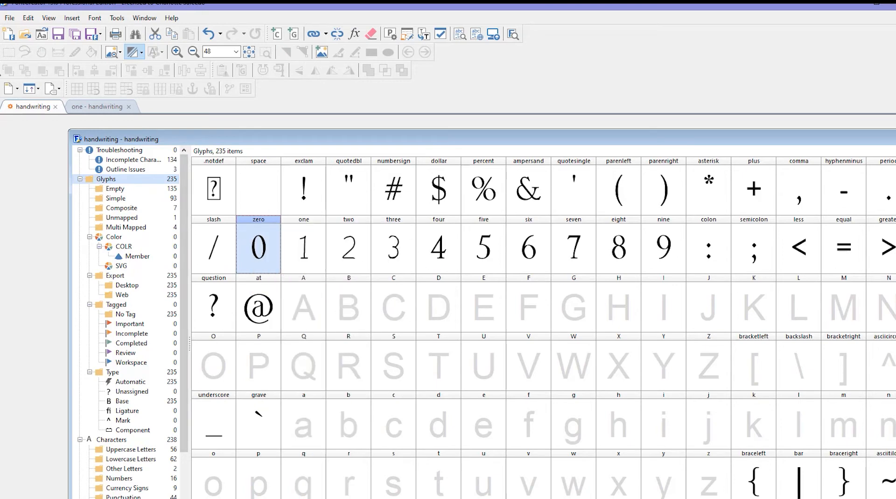
pyautogui.click(9, 17)
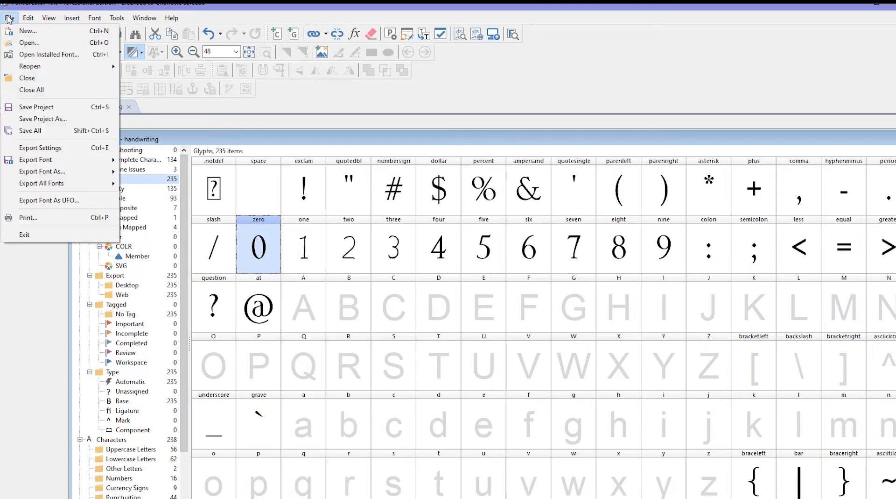
pyautogui.click(33, 108)
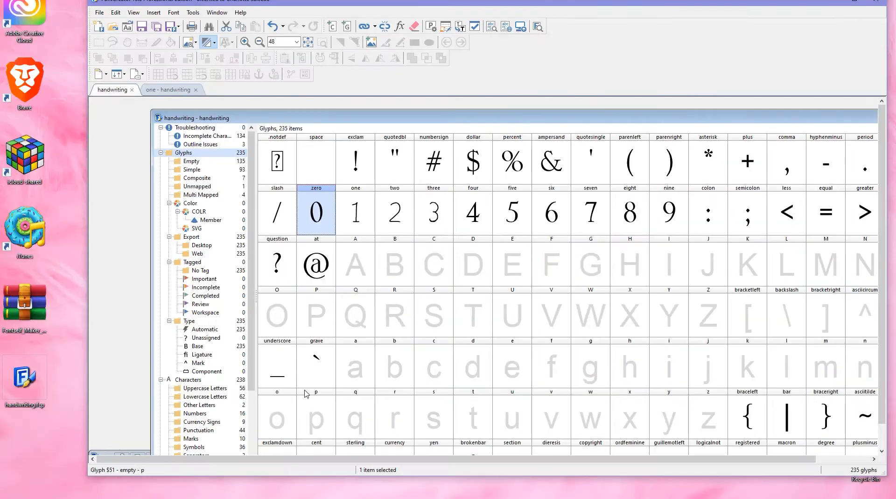
# - Scroll through the glyph overview and inspect the Unicode range categories
pyautogui.scroll(-3, 284, 443)
pyautogui.scroll(-1, 298, 442)
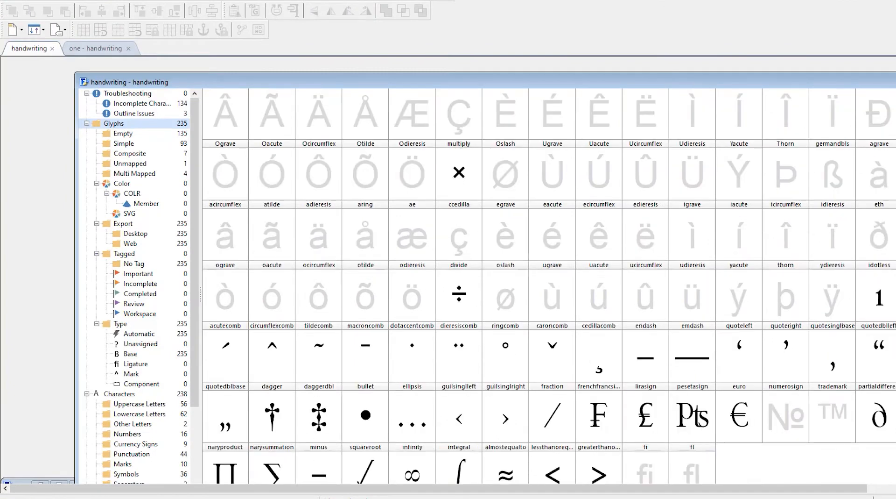
pyautogui.scroll(3, 286, 222)
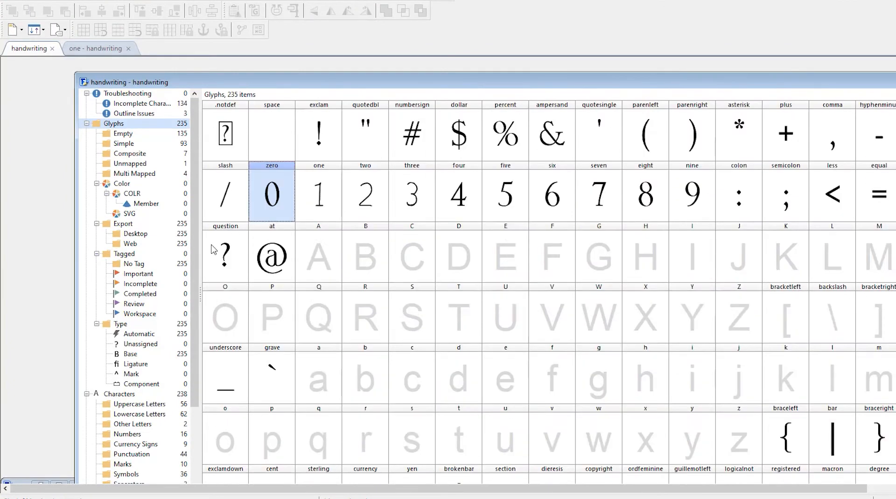
pyautogui.scroll(-3, 216, 262)
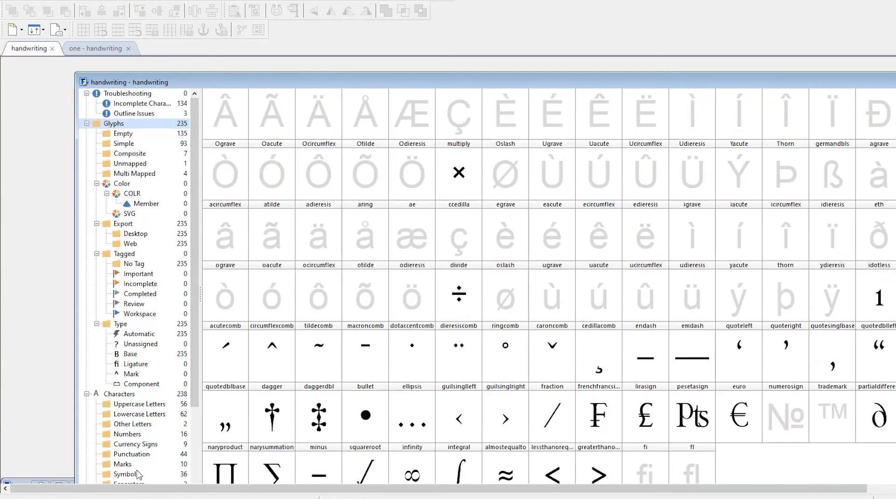
pyautogui.scroll(-4, 161, 369)
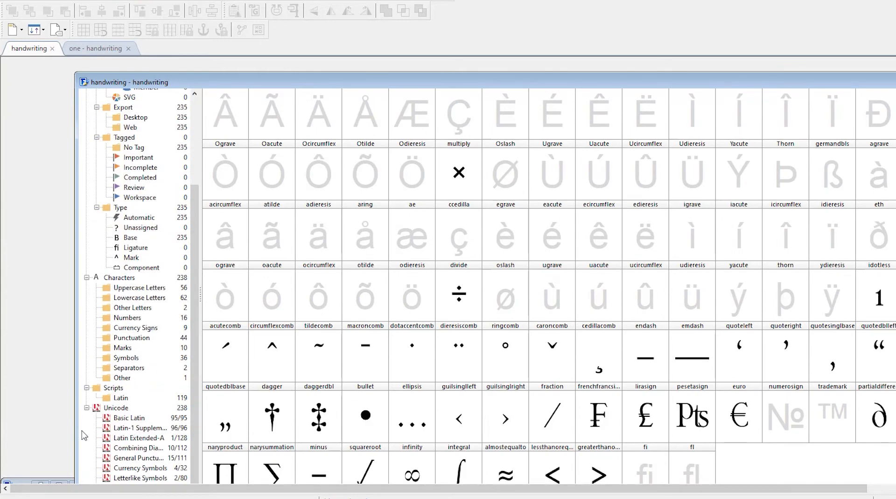
pyautogui.click(129, 459)
pyautogui.click(128, 468)
pyautogui.click(112, 477)
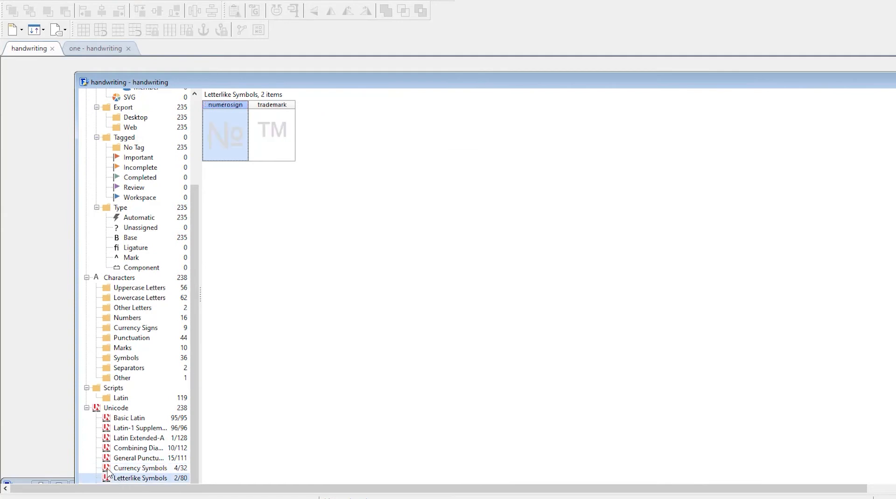
# - Browse the character categories one by one, finishing on the Numbers group
pyautogui.click(125, 289)
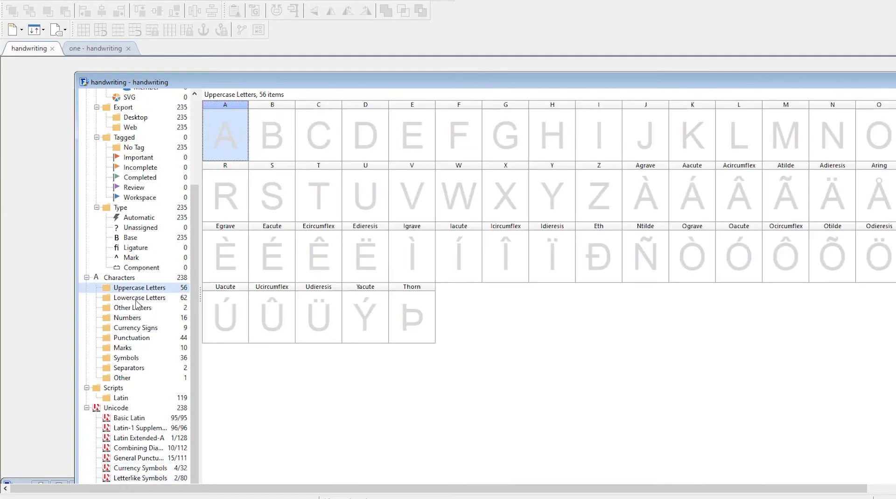
pyautogui.click(136, 299)
pyautogui.click(125, 309)
pyautogui.click(121, 328)
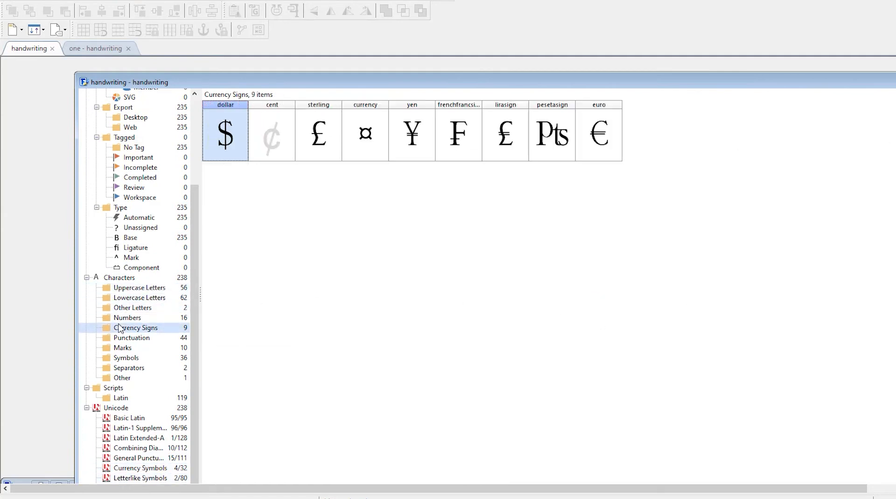
pyautogui.click(119, 338)
pyautogui.click(117, 352)
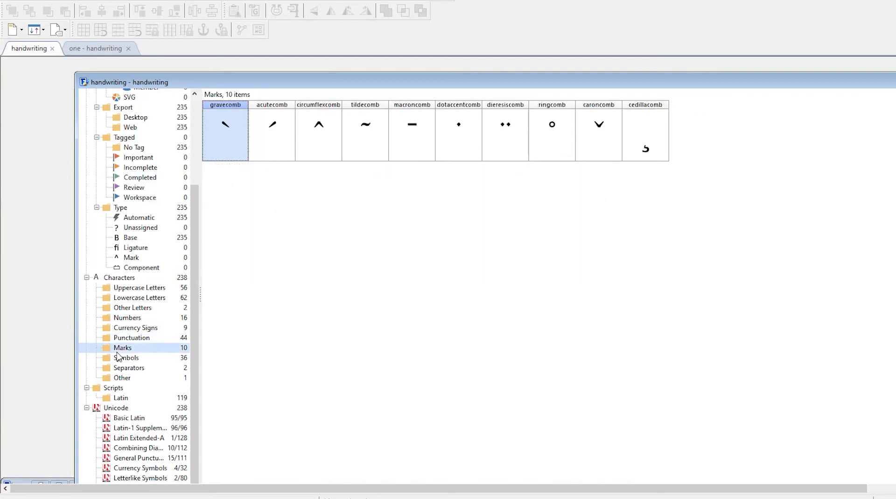
pyautogui.click(122, 359)
pyautogui.click(121, 368)
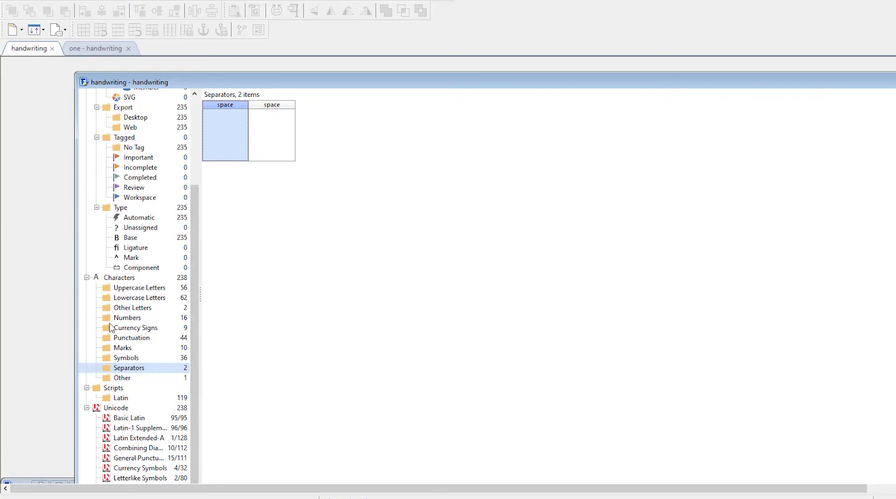
pyautogui.click(130, 289)
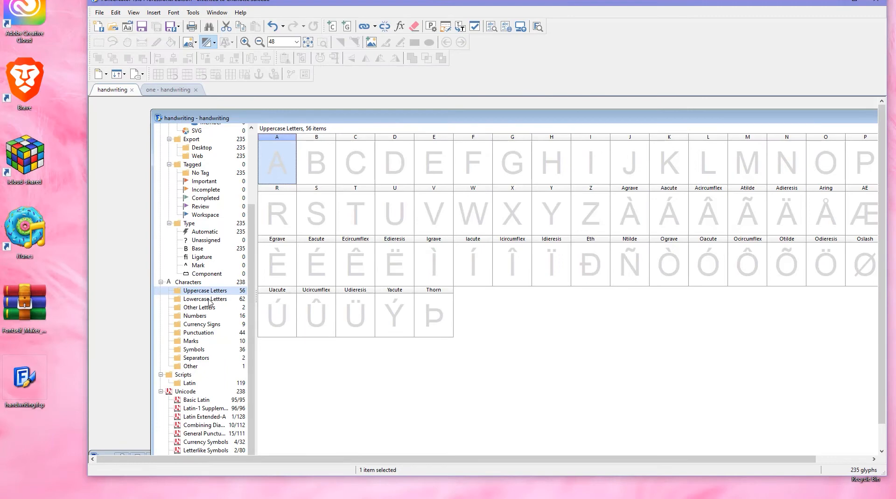
pyautogui.click(198, 318)
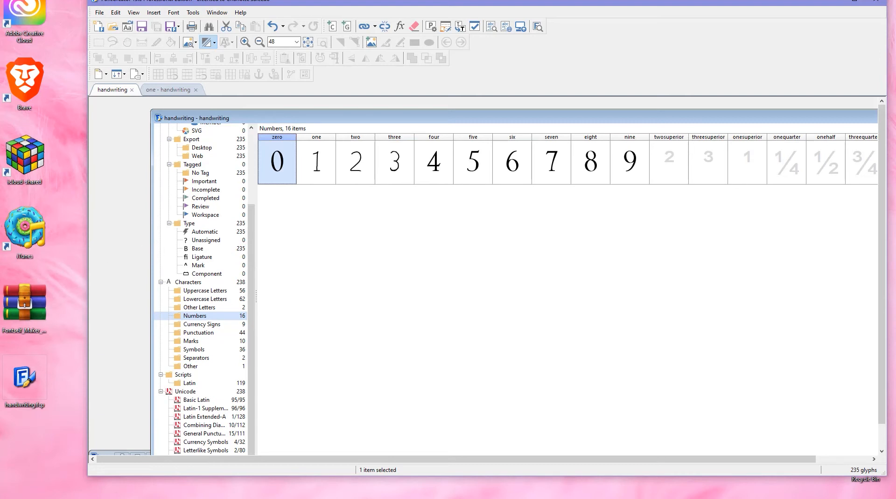
# - Open the Font Properties and review the identification settings and weight options
pyautogui.click(481, 2)
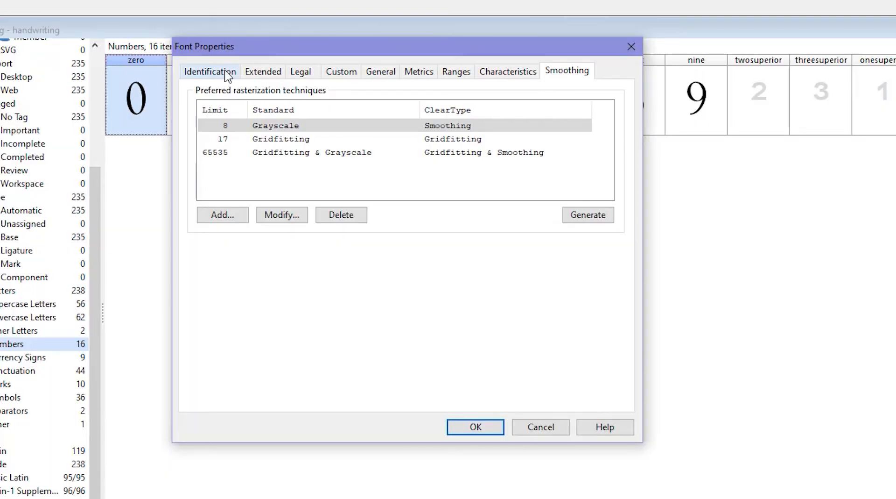
pyautogui.click(228, 72)
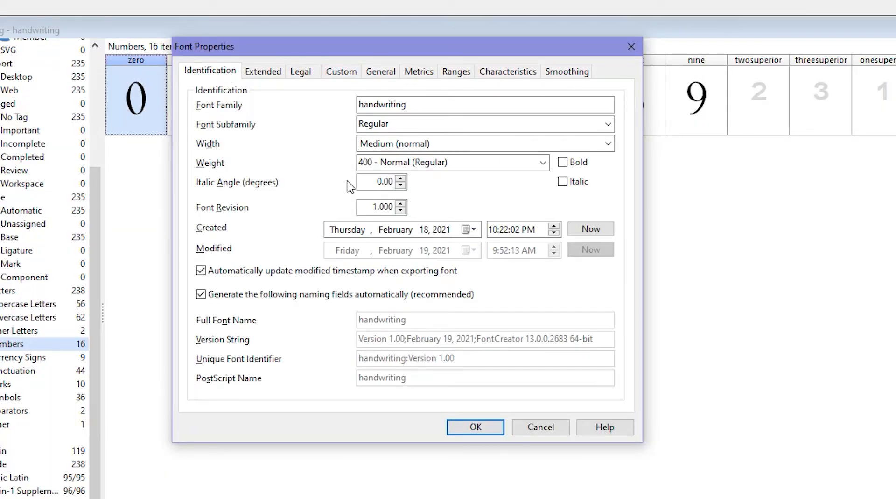
pyautogui.click(543, 163)
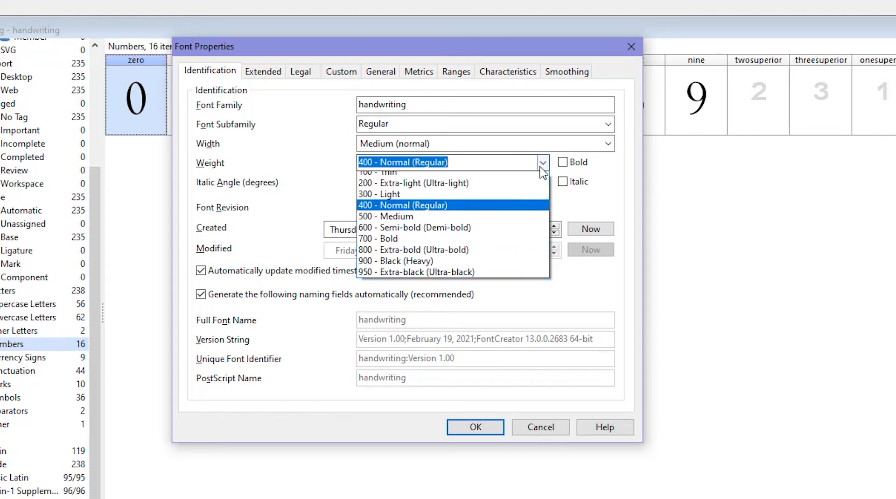
pyautogui.click(542, 164)
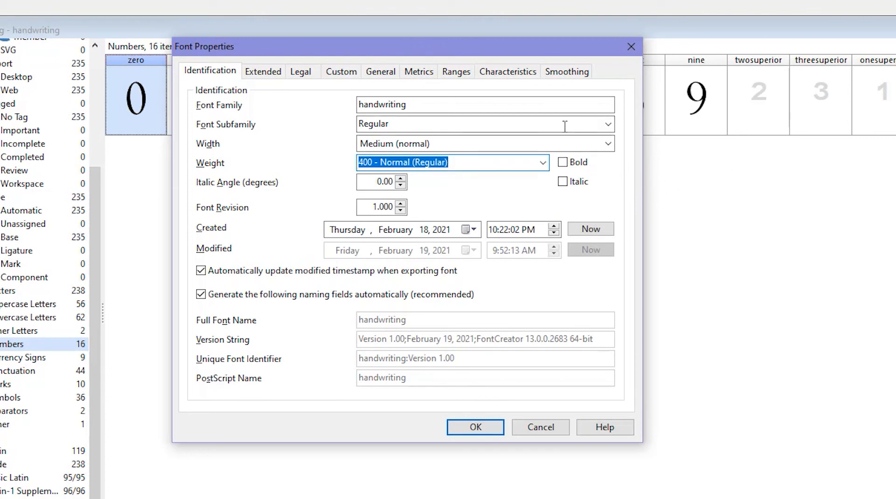
# - Review the remaining Font Properties tabs and close the dialog
pyautogui.click(258, 73)
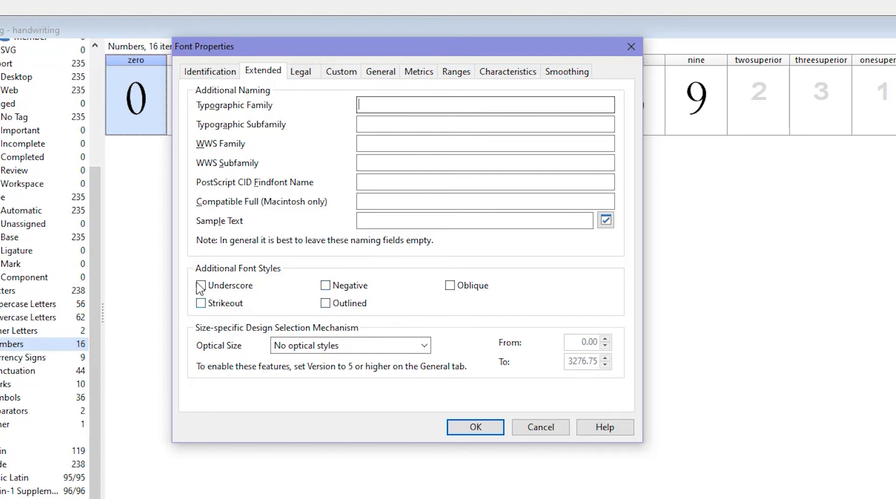
pyautogui.click(302, 74)
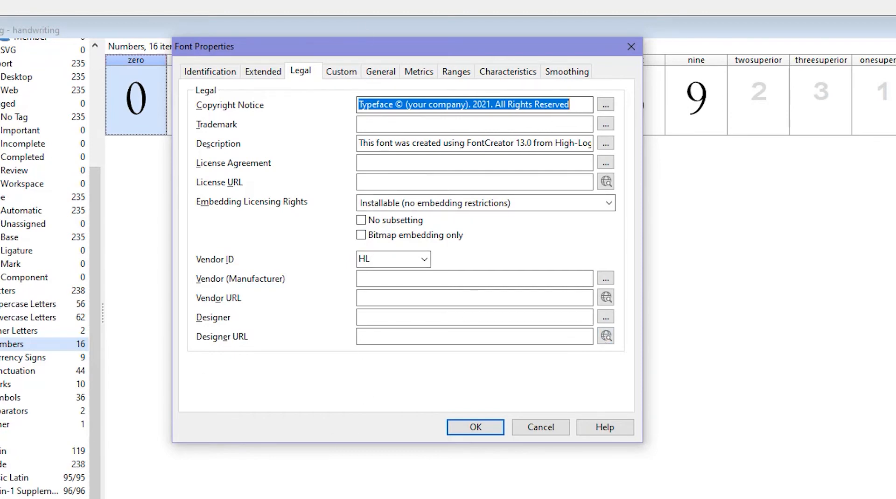
pyautogui.click(343, 74)
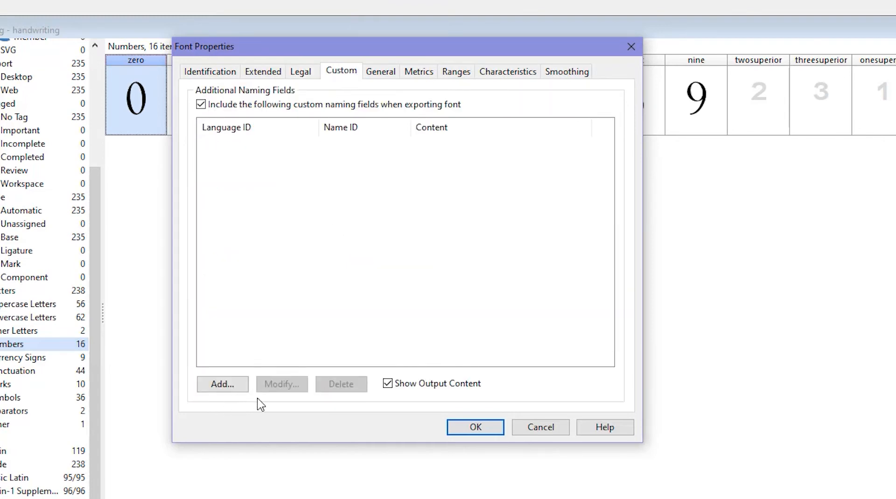
pyautogui.click(385, 74)
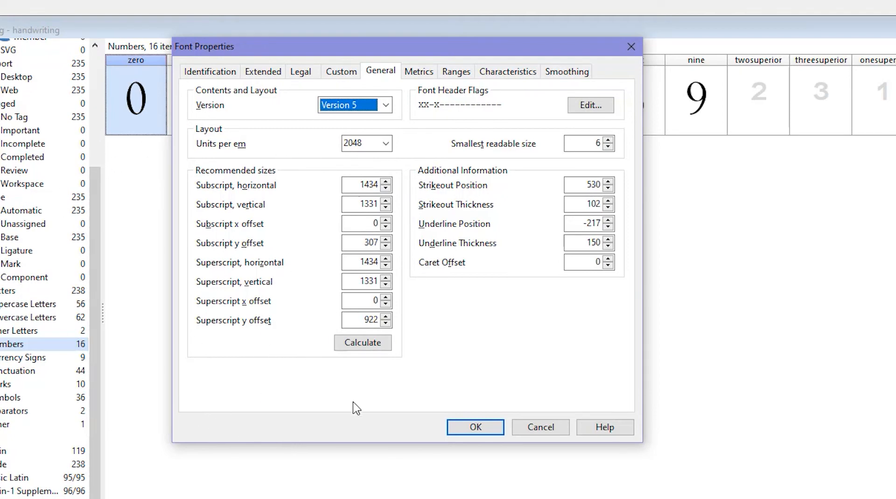
pyautogui.click(419, 75)
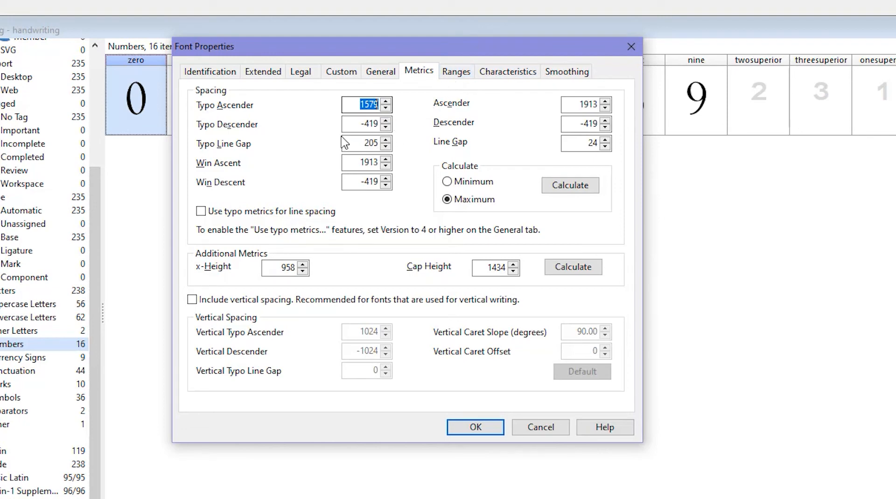
pyautogui.click(458, 72)
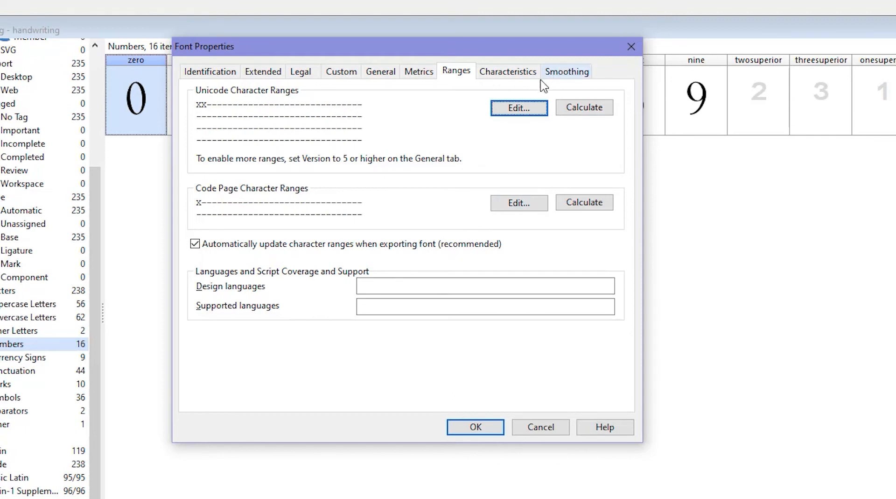
pyautogui.click(508, 72)
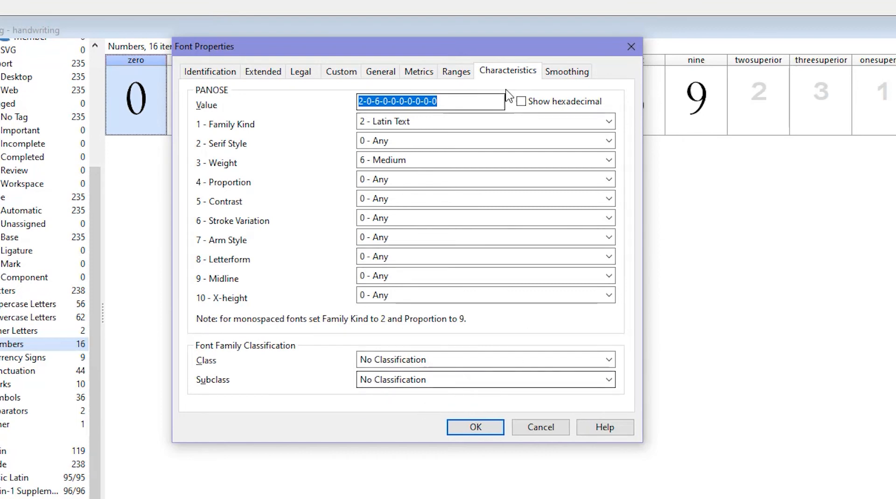
pyautogui.click(556, 73)
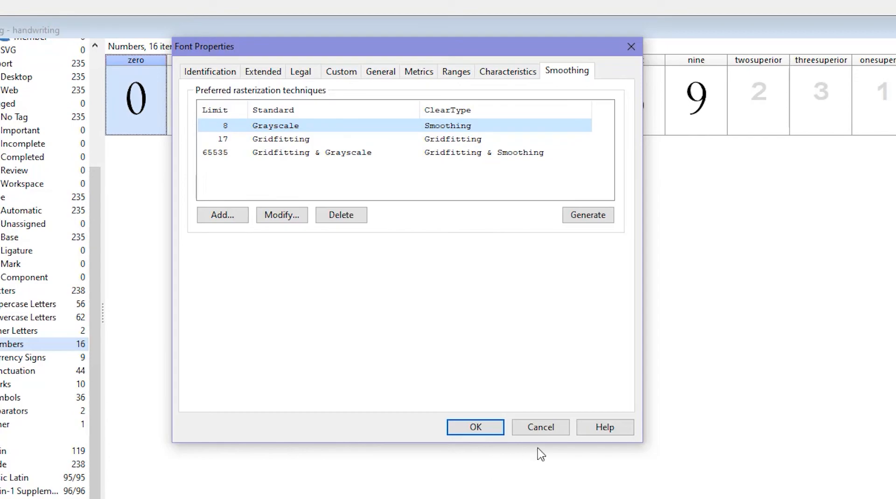
pyautogui.click(471, 430)
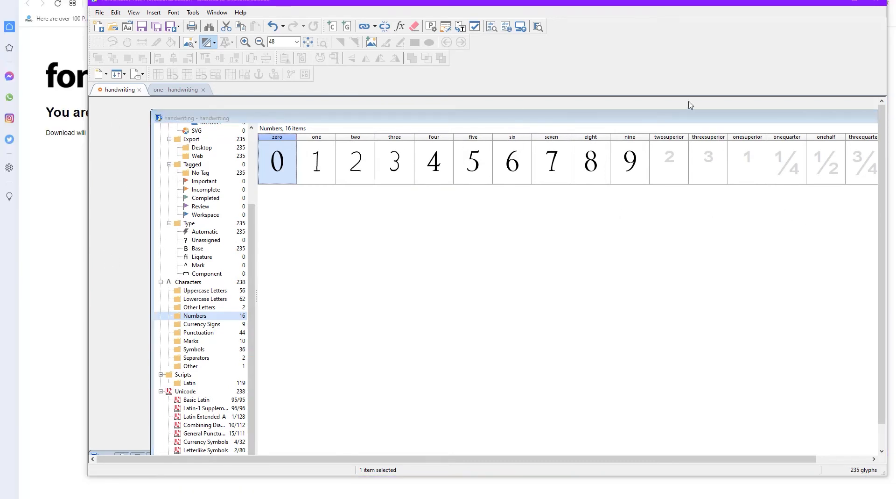
# - Open the OpenType Designer and its Kern Wizard, then close the wizard
pyautogui.click(445, 29)
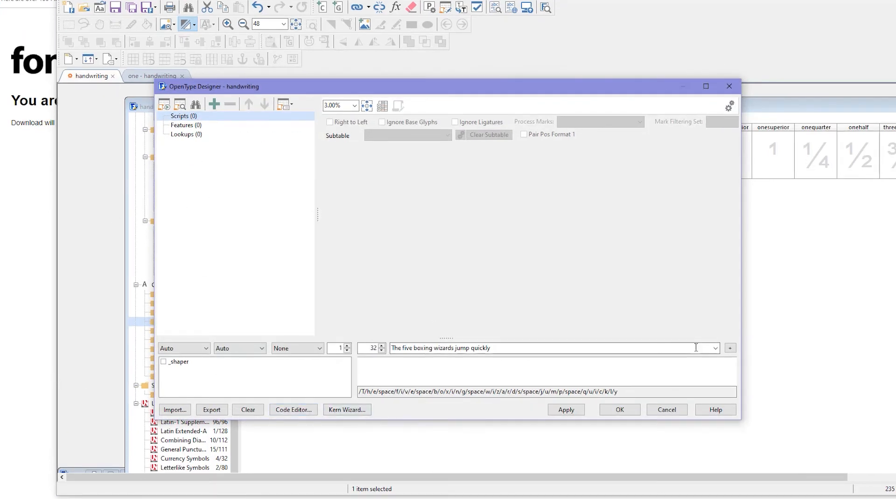
pyautogui.click(356, 411)
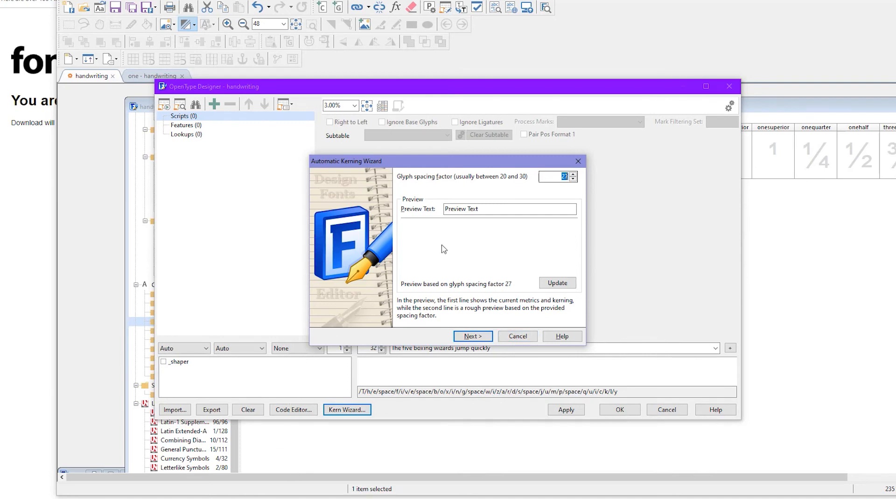
pyautogui.click(578, 161)
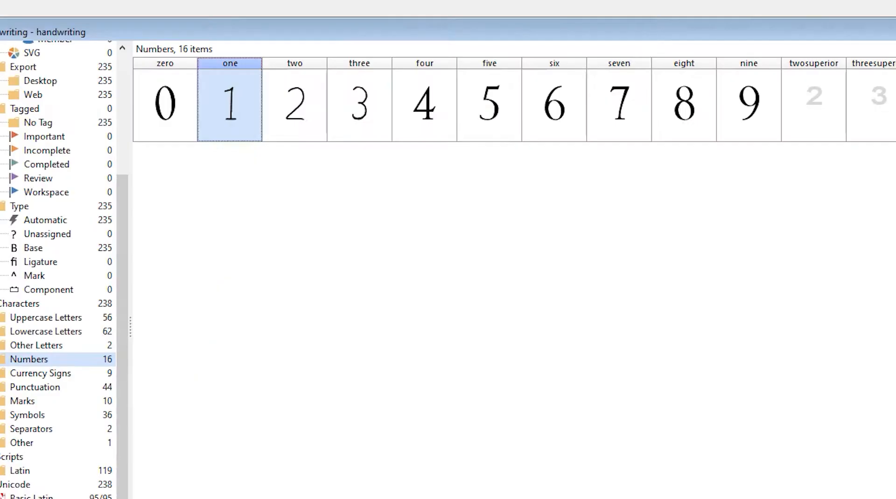
# - Browse the installed fonts list and open the Alyshia Regular font for reference
pyautogui.click(128, 28)
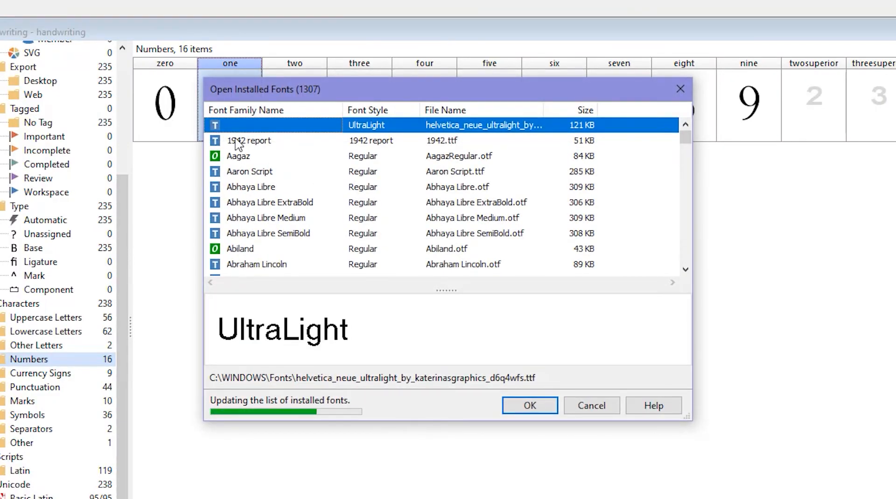
pyautogui.click(242, 233)
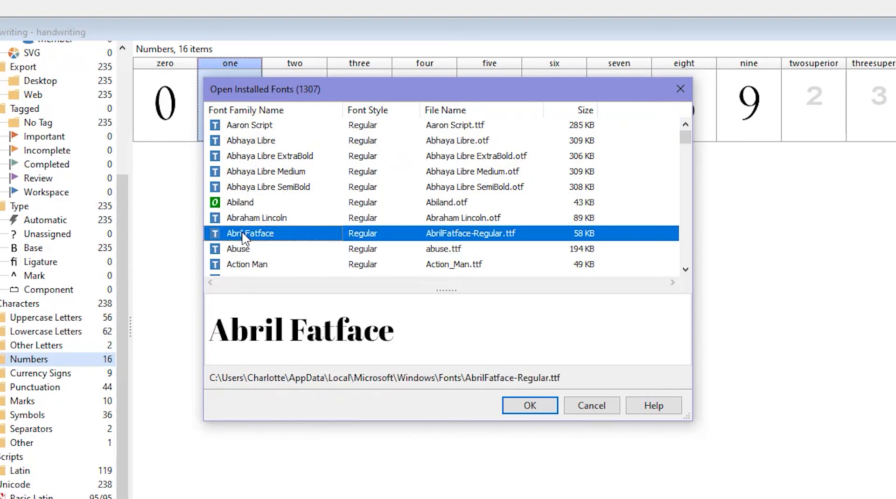
pyautogui.click(239, 250)
pyautogui.scroll(-2, 236, 245)
pyautogui.click(235, 235)
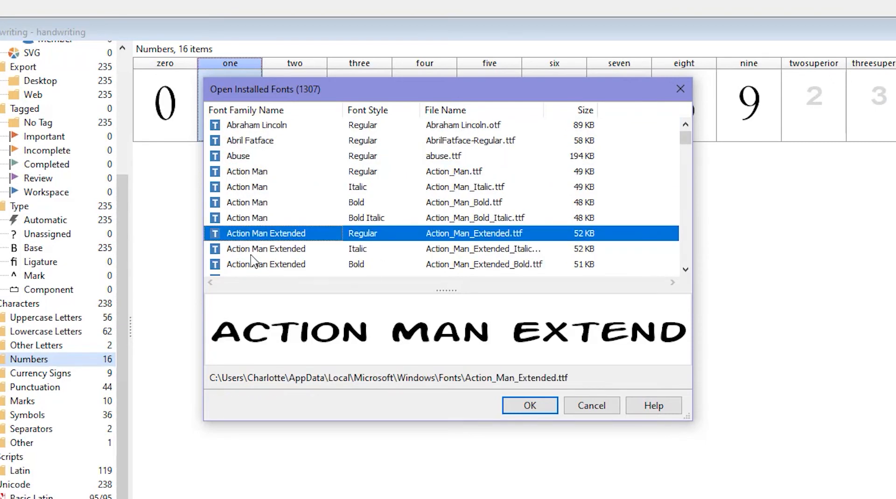
pyautogui.click(251, 250)
pyautogui.scroll(-7, 252, 254)
pyautogui.click(250, 236)
pyautogui.click(251, 217)
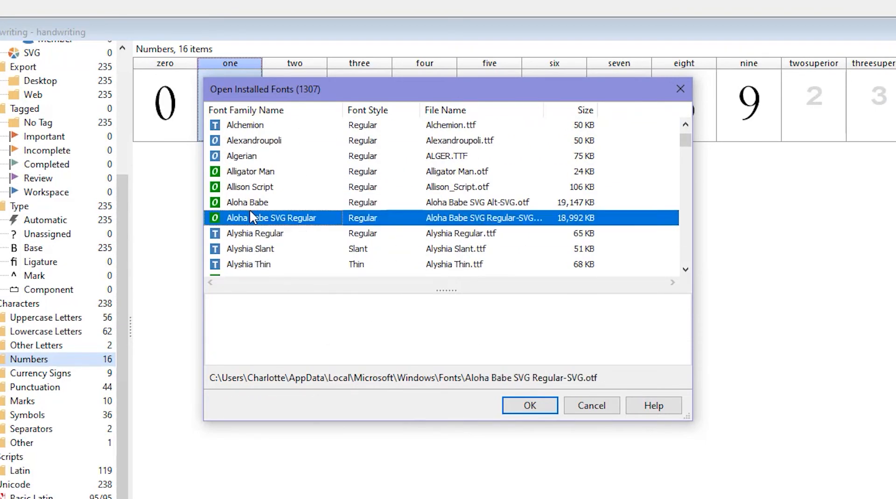
pyautogui.click(253, 238)
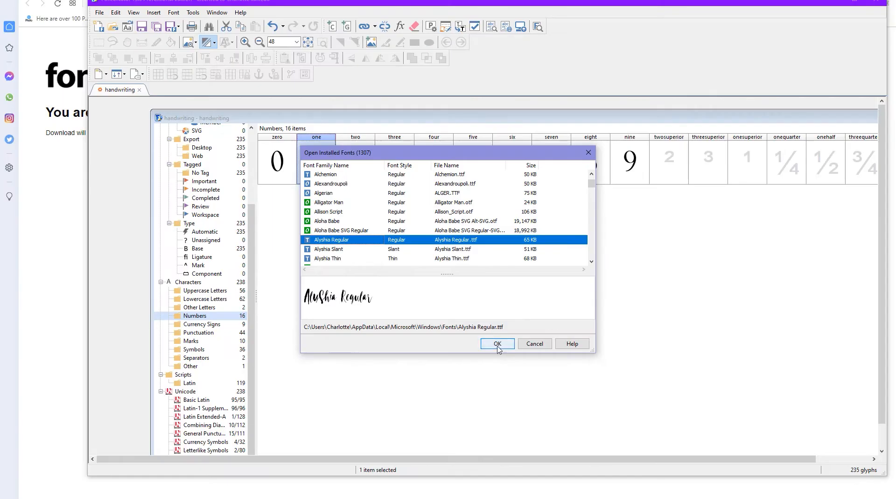
pyautogui.click(497, 344)
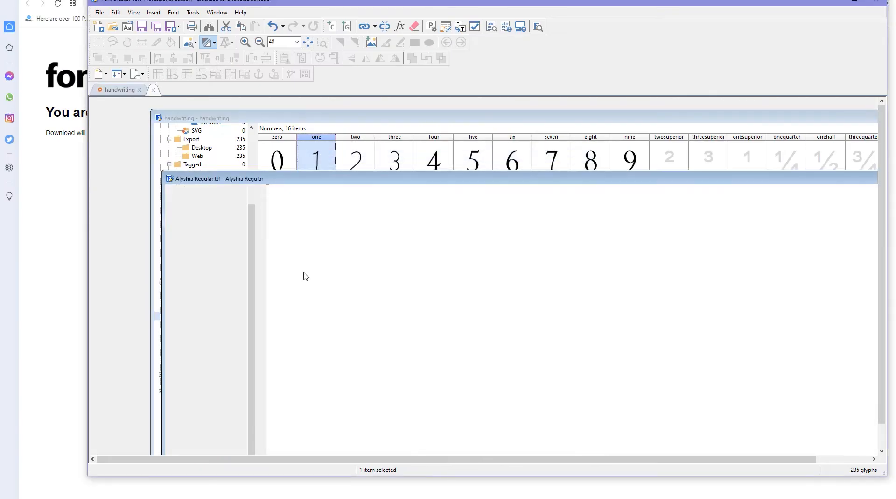
# - Inspect the Alyshia Regular glyph A in its edit window, then close the glyph and the font
pyautogui.doubleClick(368, 327)
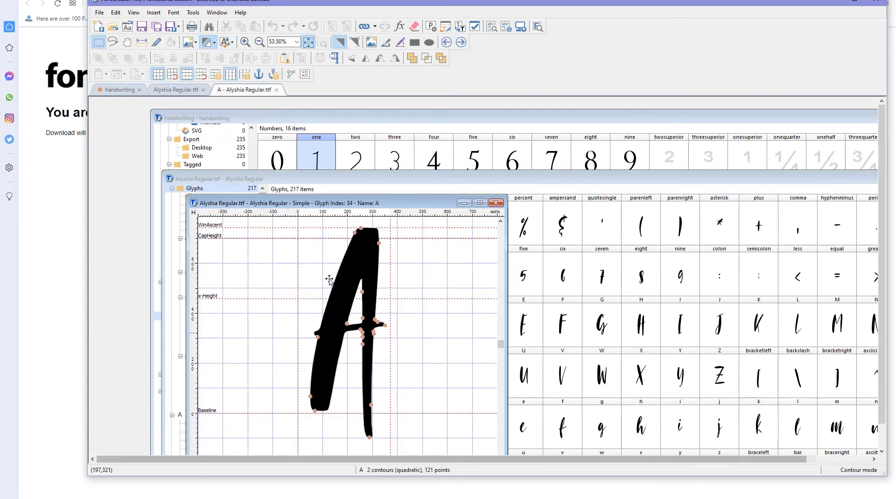
pyautogui.click(495, 202)
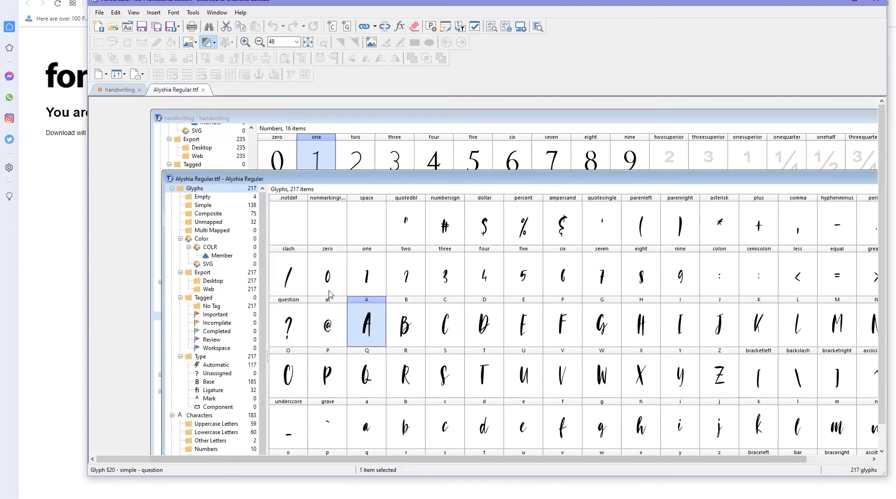
pyautogui.moveTo(801, 178); pyautogui.dragTo(641, 177)
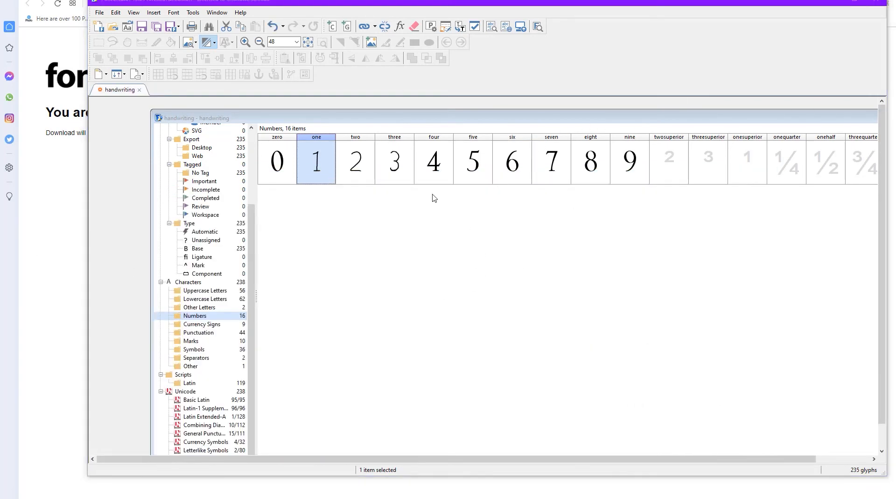
# - Apply the Inverse transform script to the selected glyph one
pyautogui.click(475, 27)
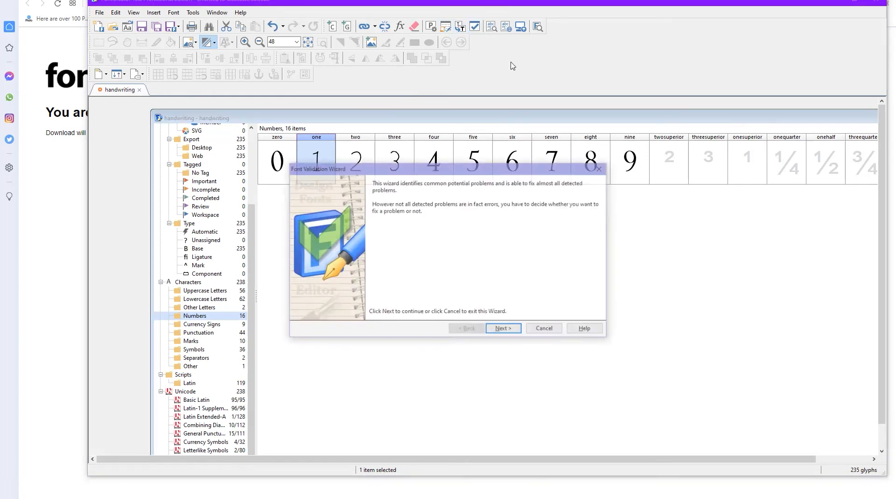
pyautogui.click(546, 328)
pyautogui.click(460, 27)
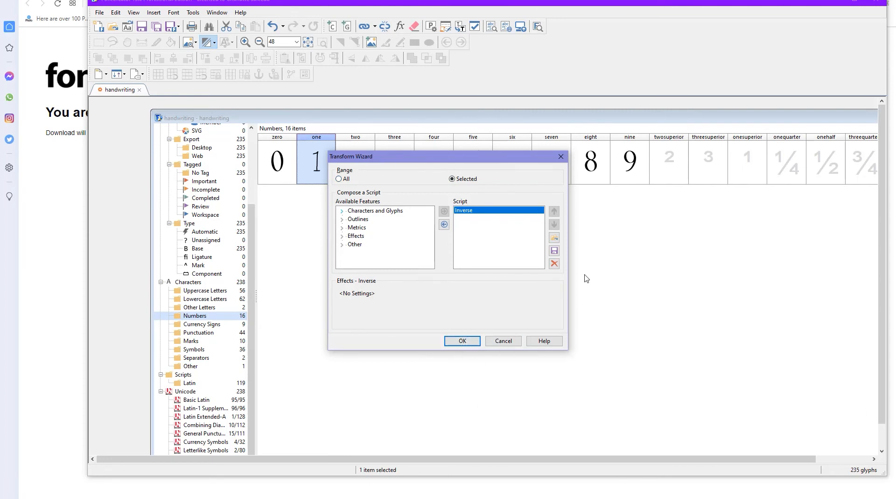
pyautogui.click(462, 341)
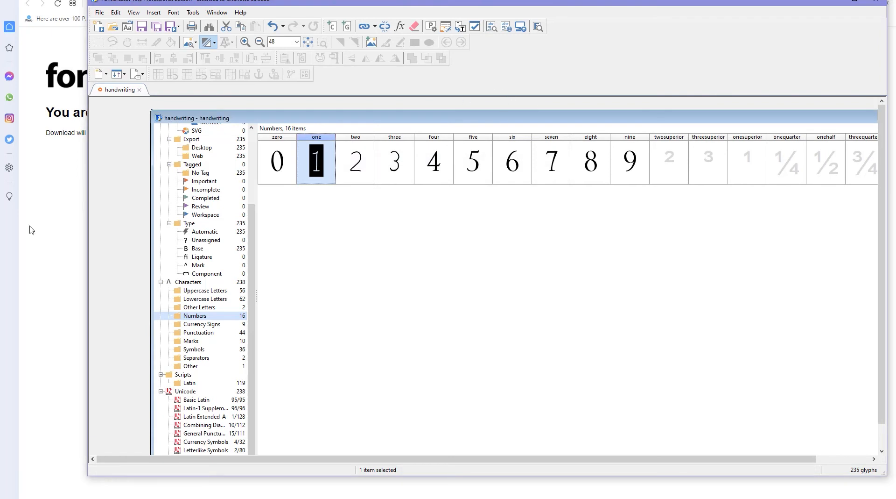
# - Preview the font's characters in the Test Font window and close it
pyautogui.click(492, 28)
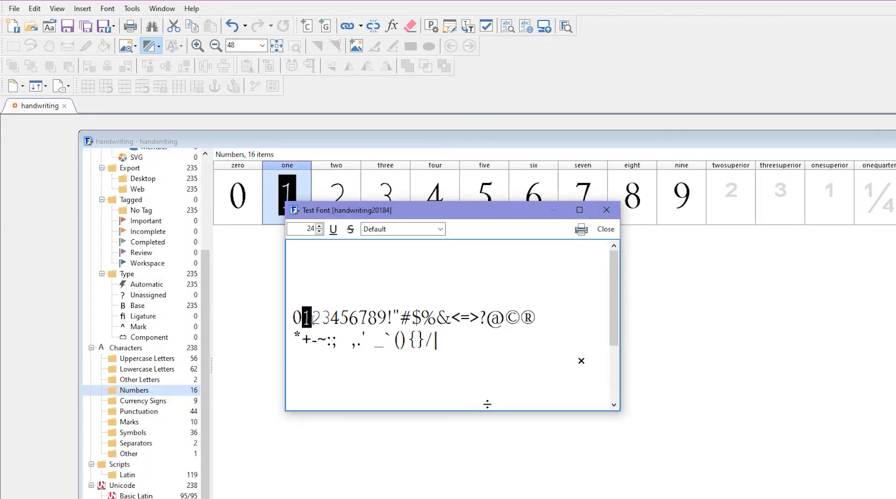
pyautogui.moveTo(312, 318)
pyautogui.mouseDown()
pyautogui.moveTo(369, 321)
pyautogui.moveTo(289, 323)
pyautogui.moveTo(330, 316)
pyautogui.moveTo(307, 321)
pyautogui.mouseUp()
pyautogui.click(308, 339)
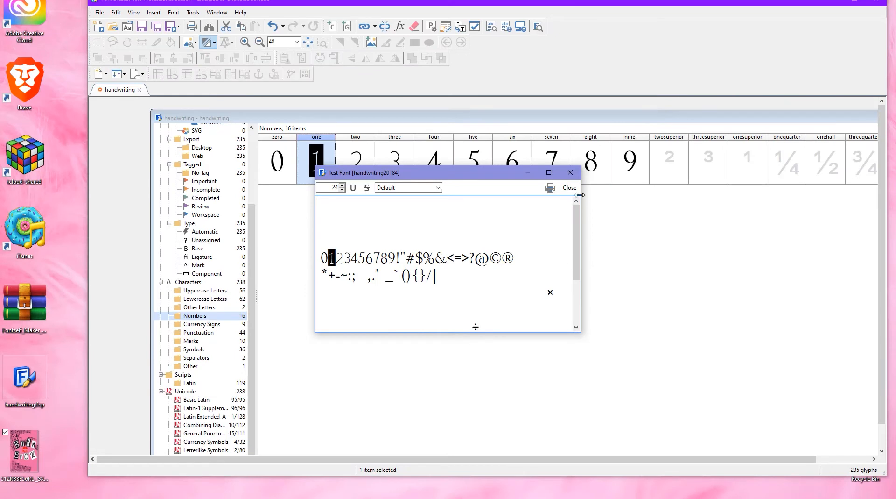
pyautogui.click(570, 172)
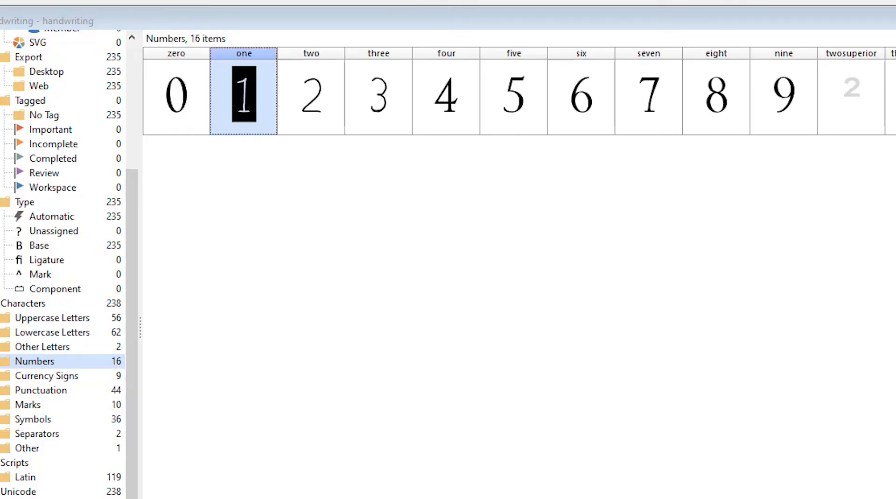
# - Run the Font Validation Wizard with all tests and Fix detected problems enabled, then close it
pyautogui.click(578, 3)
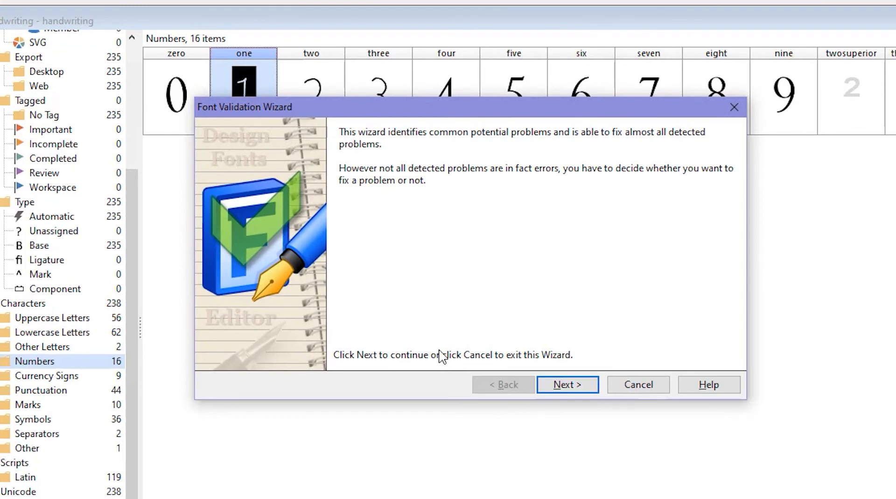
pyautogui.click(558, 383)
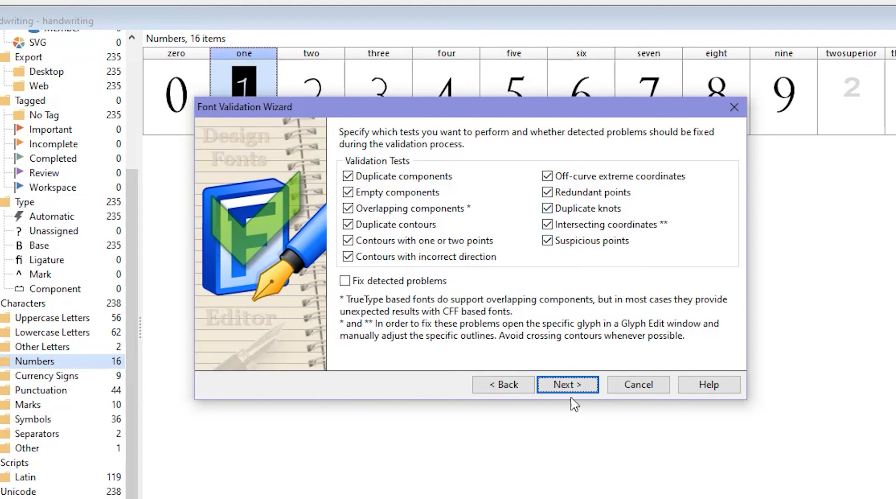
pyautogui.click(548, 385)
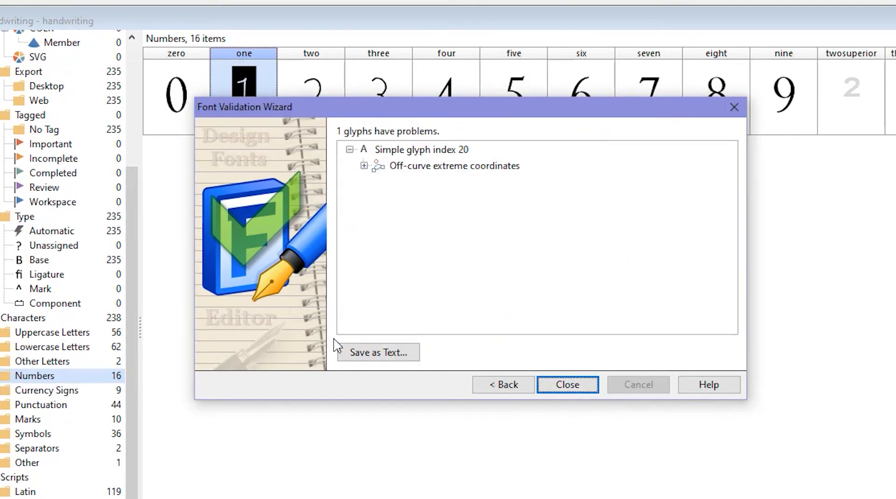
pyautogui.click(502, 386)
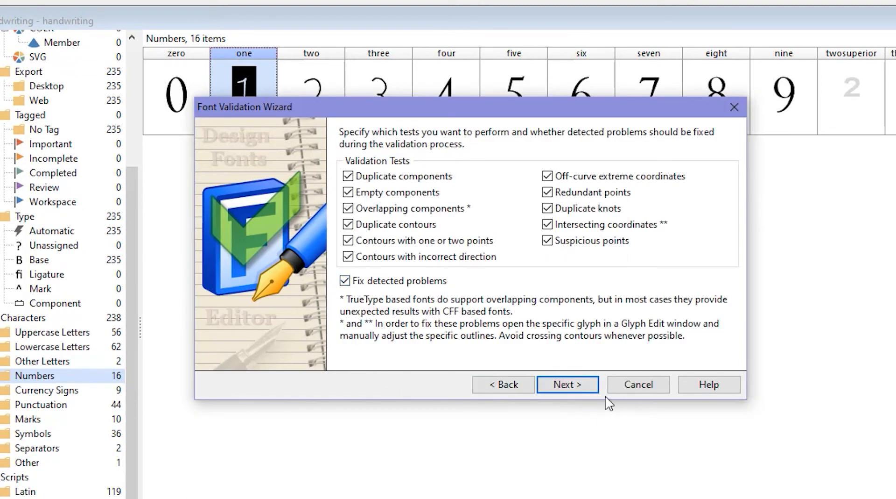
pyautogui.click(578, 388)
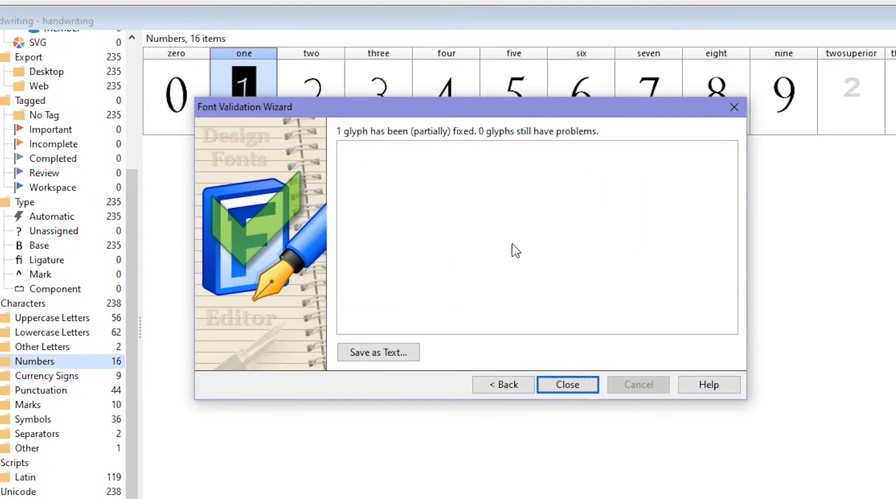
pyautogui.click(367, 358)
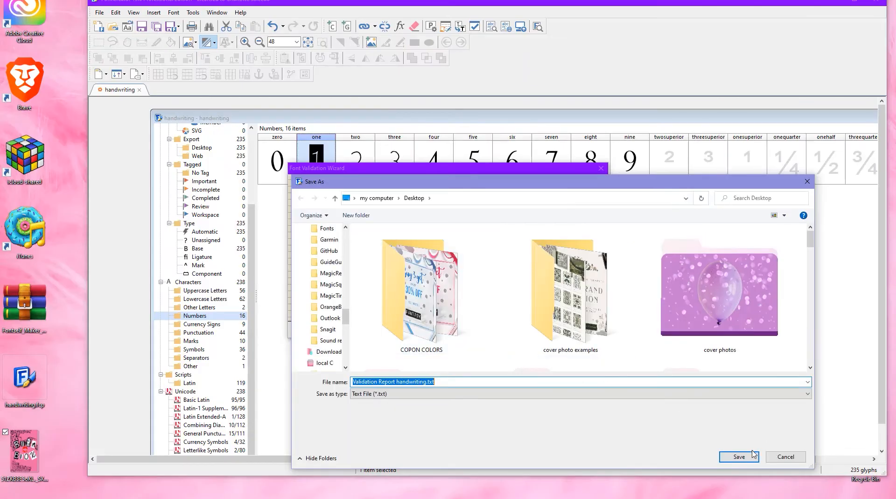
pyautogui.click(787, 457)
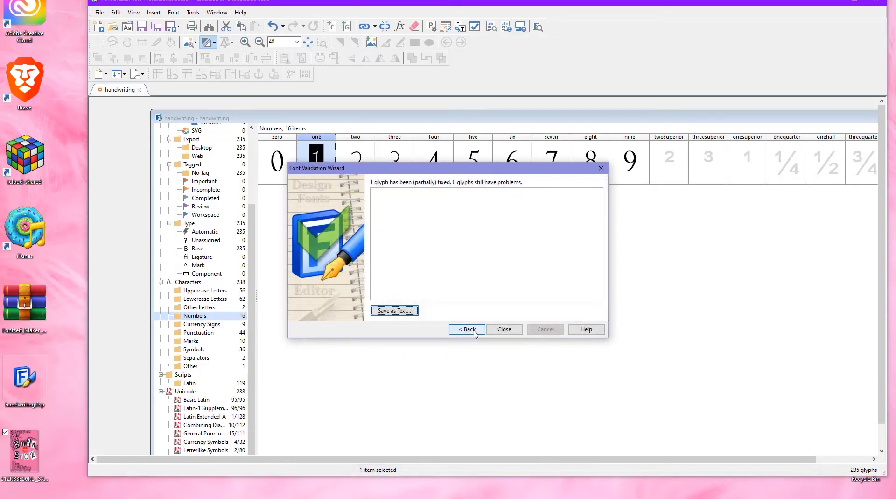
pyautogui.click(504, 329)
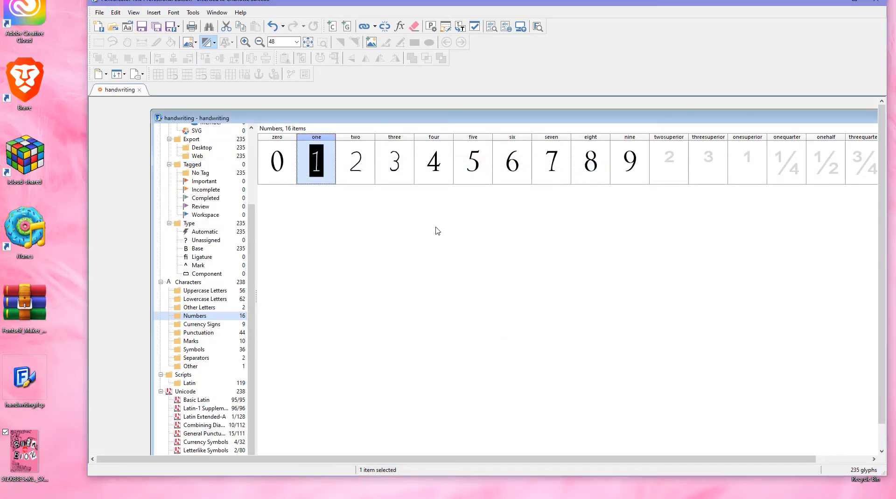
# - Open the two and three glyphs in edit windows and close them again
pyautogui.doubleClick(356, 174)
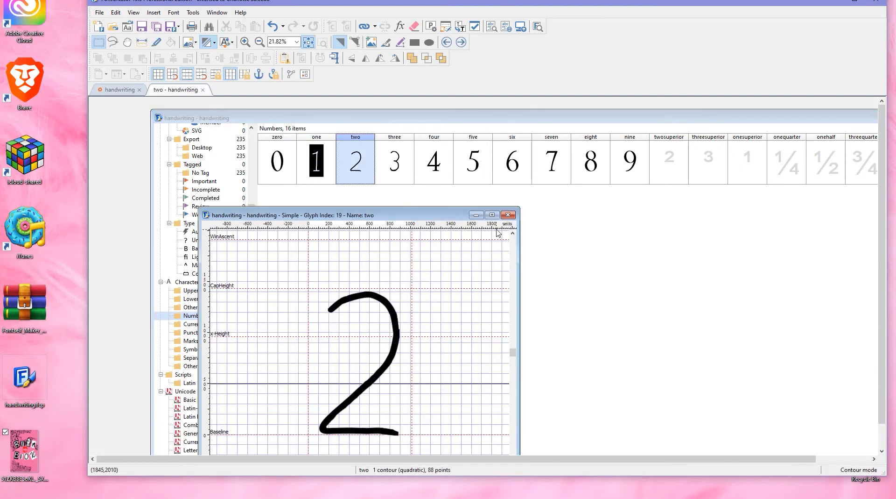
pyautogui.click(508, 215)
pyautogui.doubleClick(405, 177)
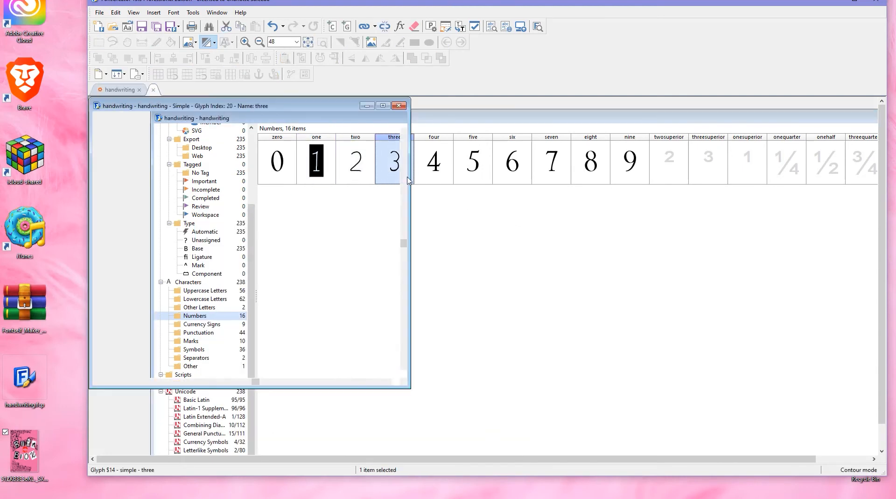
pyautogui.click(399, 105)
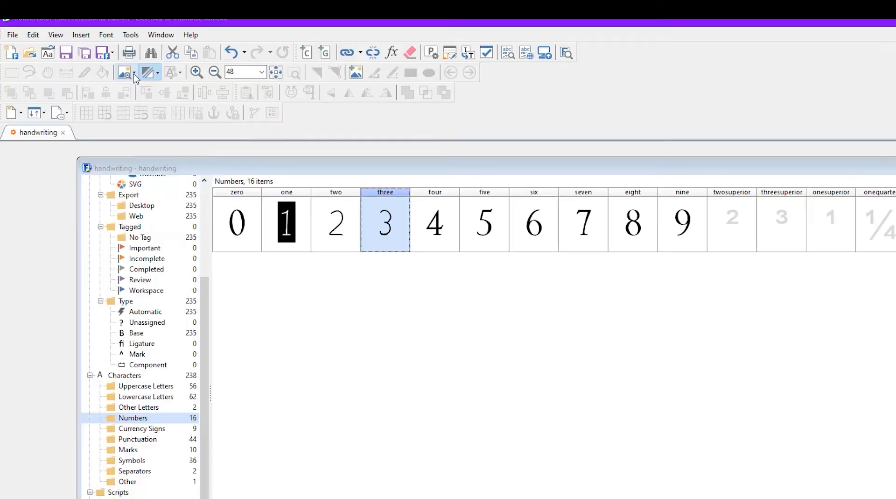
pyautogui.click(196, 43)
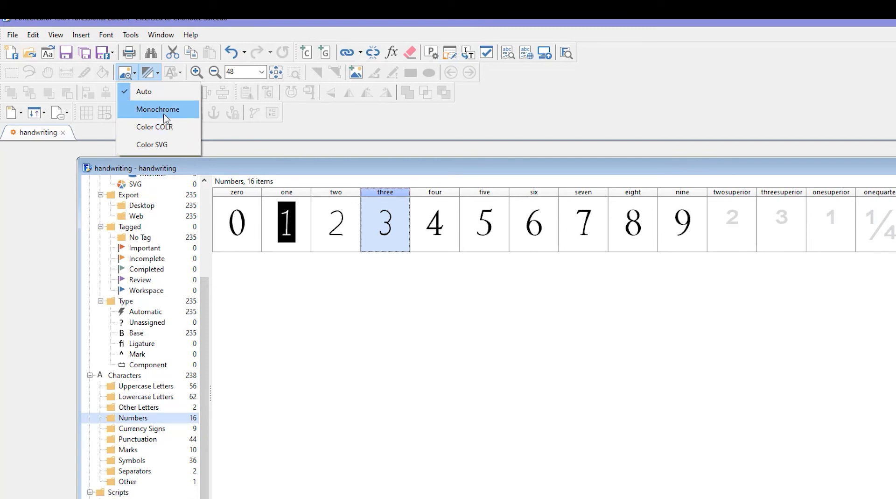
pyautogui.click(125, 80)
pyautogui.click(127, 79)
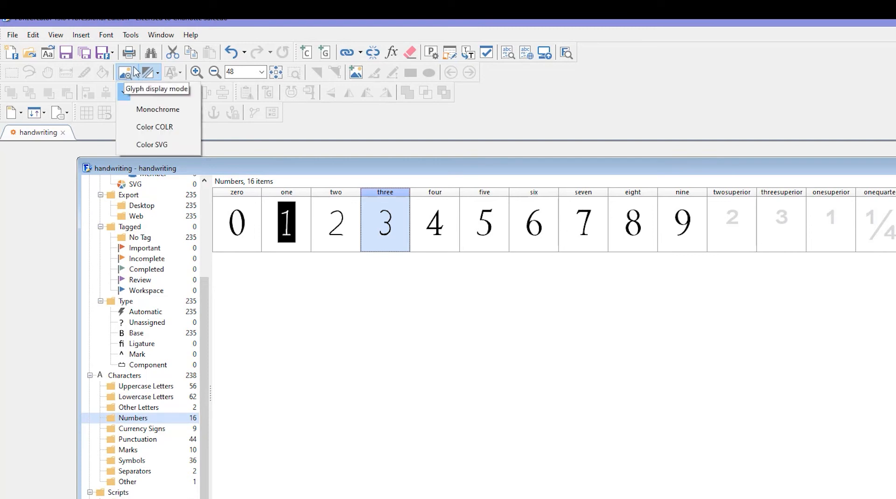
pyautogui.click(131, 91)
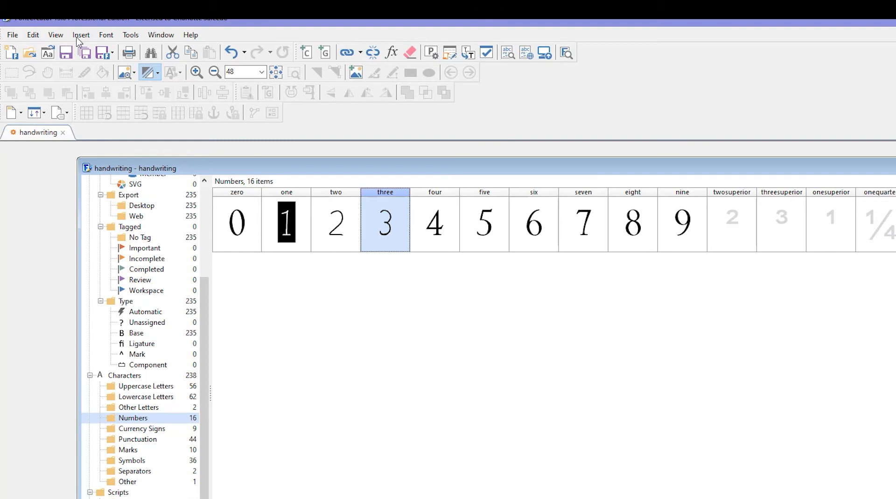
pyautogui.click(56, 35)
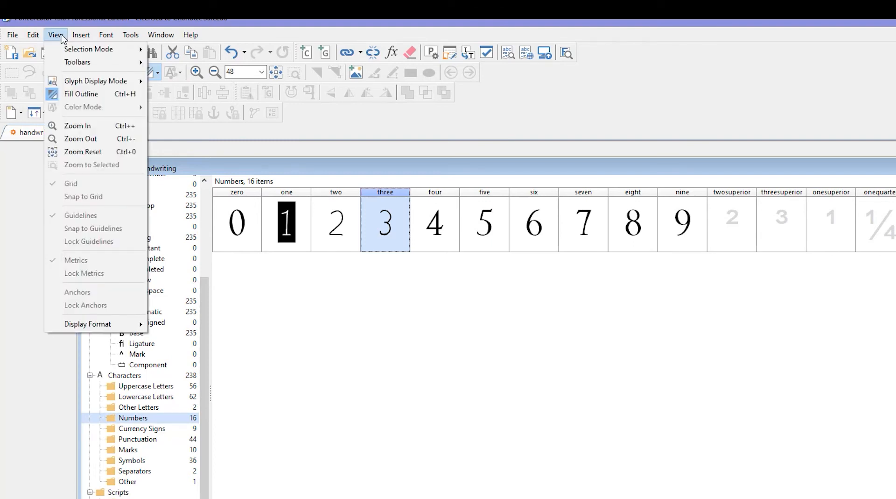
pyautogui.moveTo(41, 38)
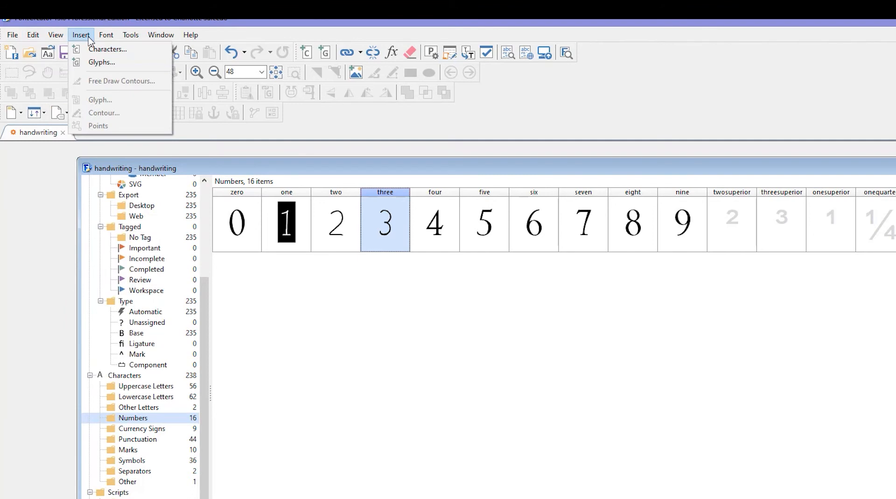
pyautogui.moveTo(106, 38)
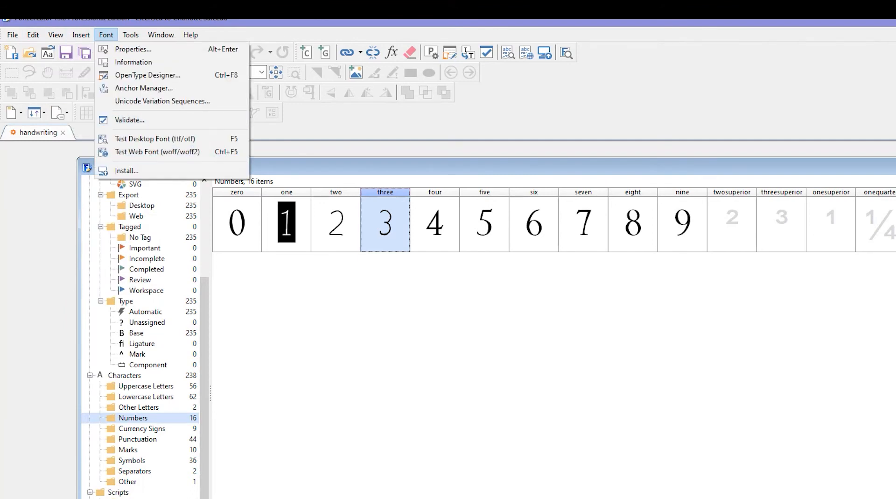
pyautogui.press('Escape')
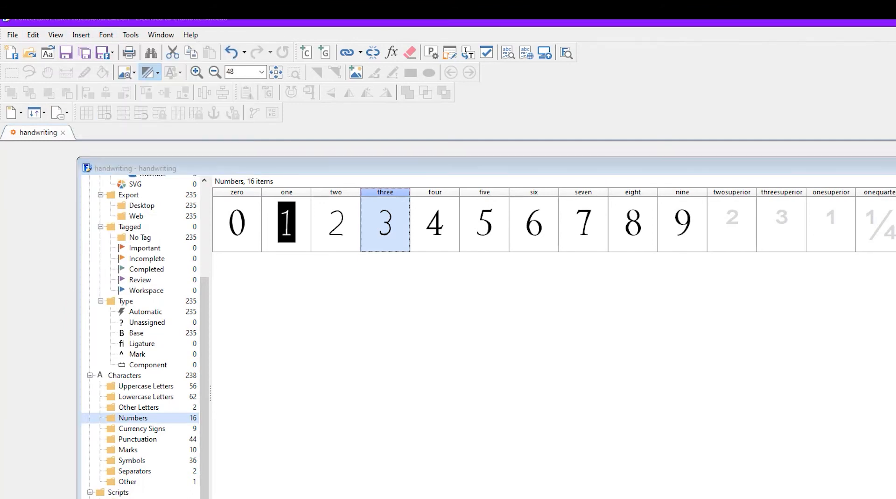
# - Open the User Notes window and write the note "need to smooth my font"
pyautogui.click(55, 36)
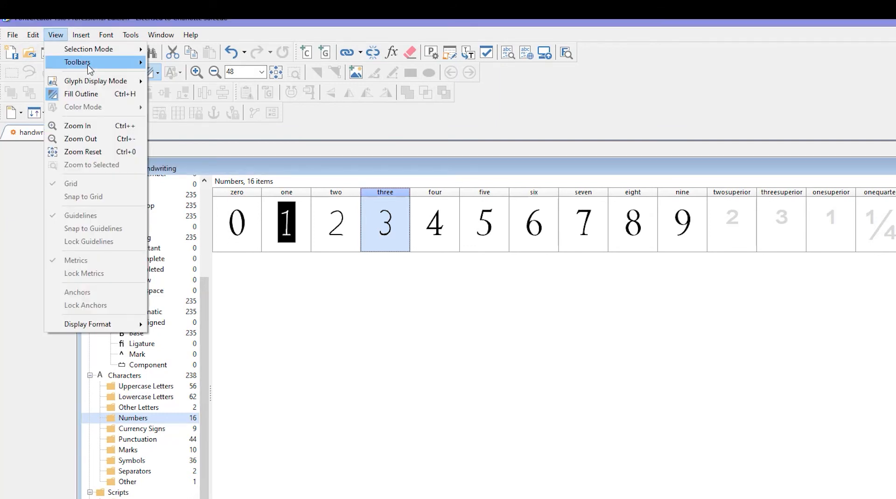
pyautogui.moveTo(89, 69)
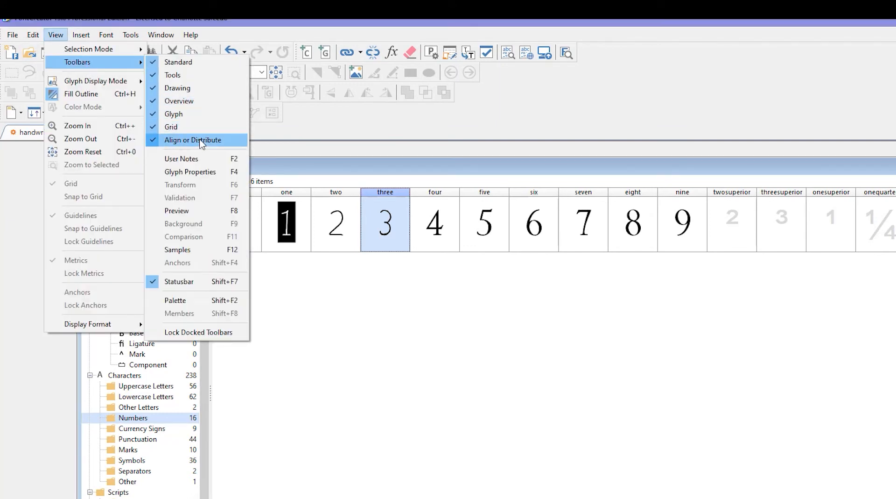
pyautogui.click(195, 160)
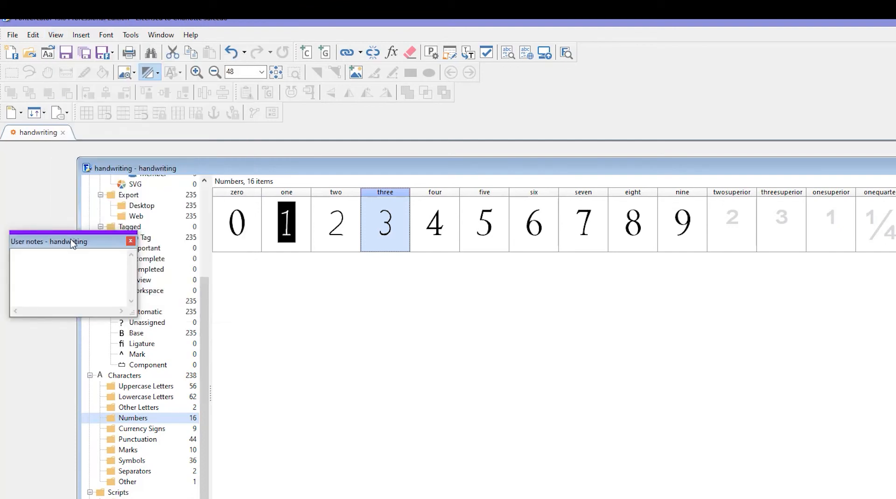
pyautogui.moveTo(73, 241); pyautogui.dragTo(304, 219)
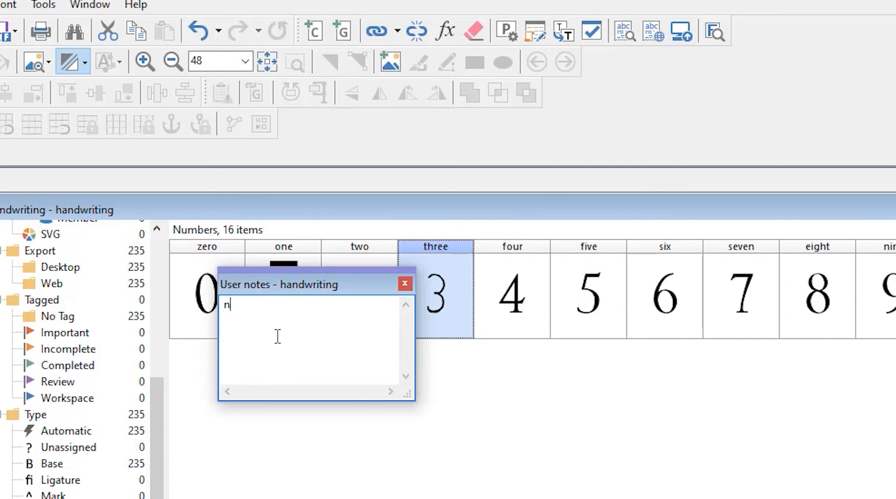
pyautogui.write('nedd')
pyautogui.press('BackSpace')
pyautogui.press('BackSpace')
pyautogui.write('d to smooth m')
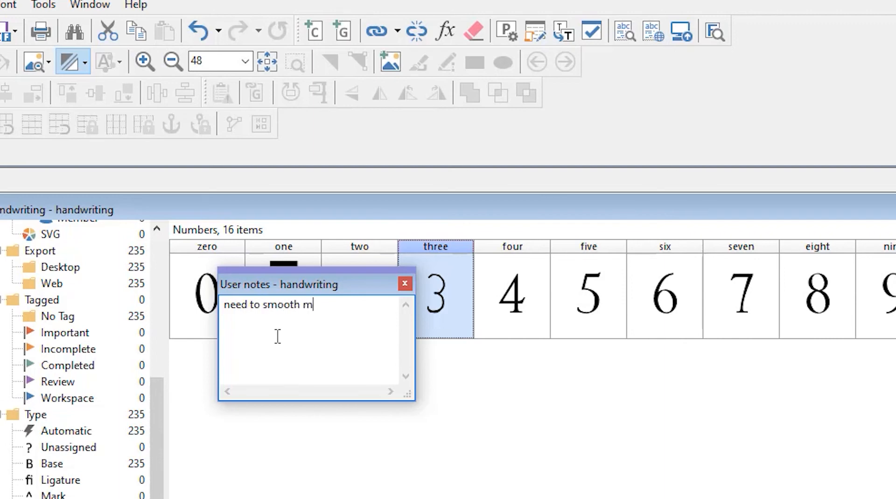
pyautogui.write('y font')
pyautogui.hotkey('alt', 'Tab')
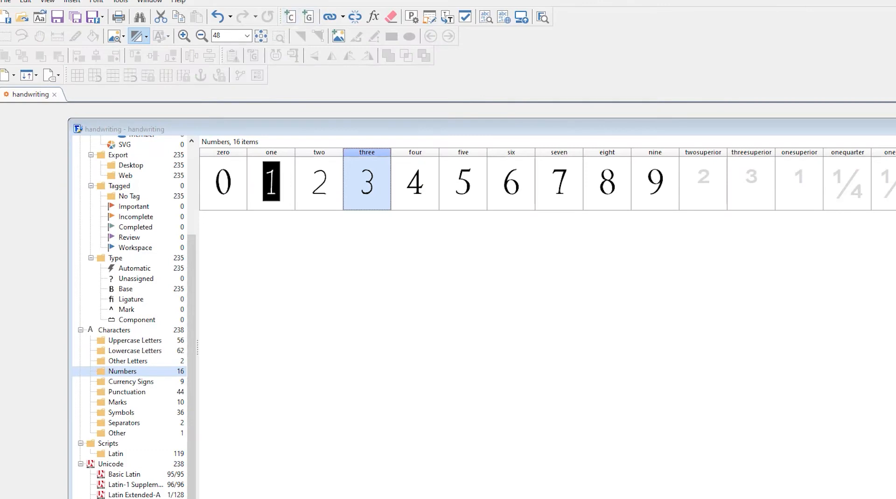
# - Insert the Latin-1 Supplement character $9C into the font through the Insert Characters dialog
pyautogui.click(293, 20)
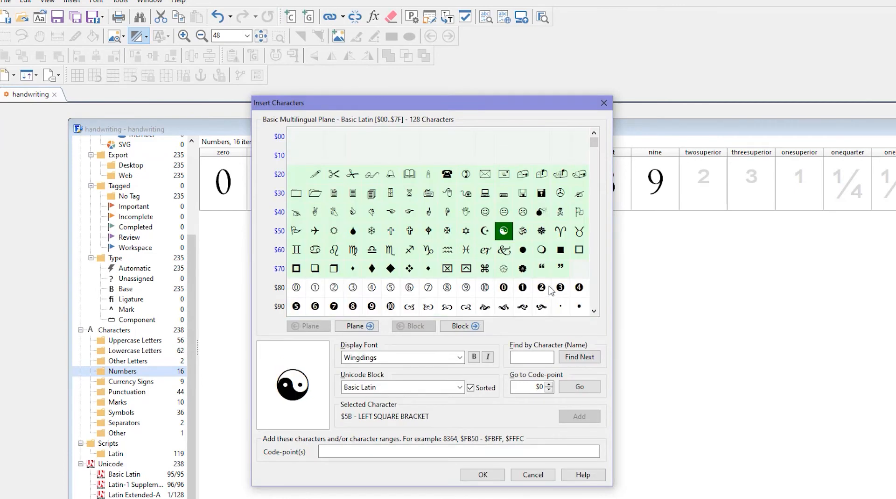
pyautogui.click(544, 287)
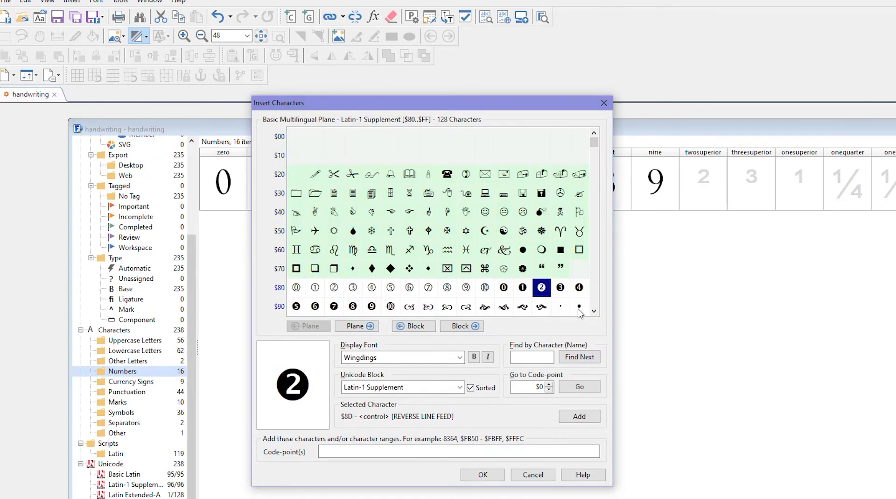
pyautogui.click(523, 306)
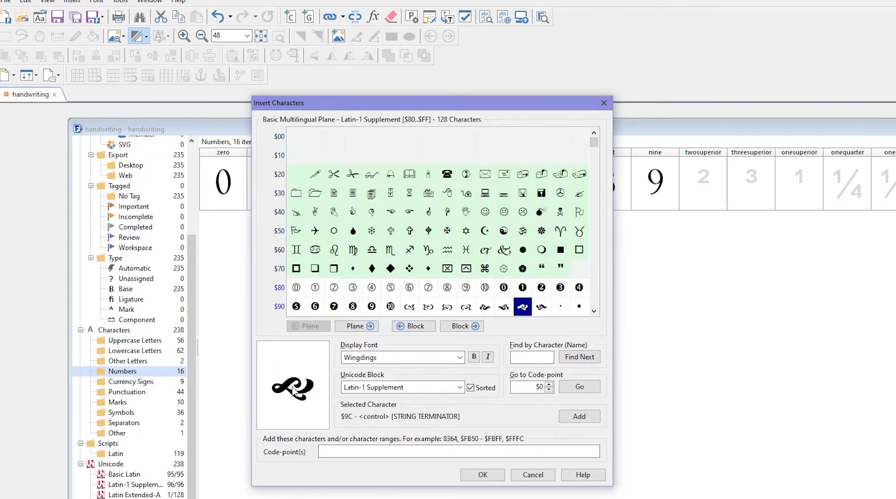
pyautogui.click(580, 415)
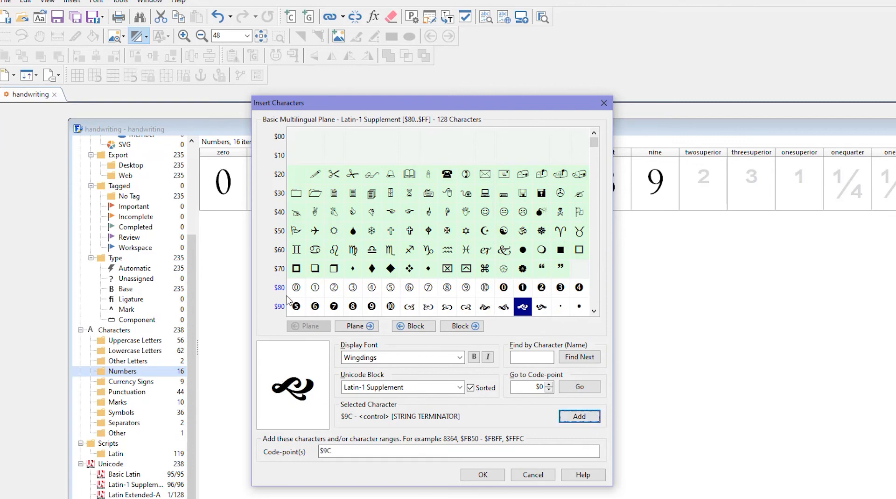
pyautogui.click(482, 475)
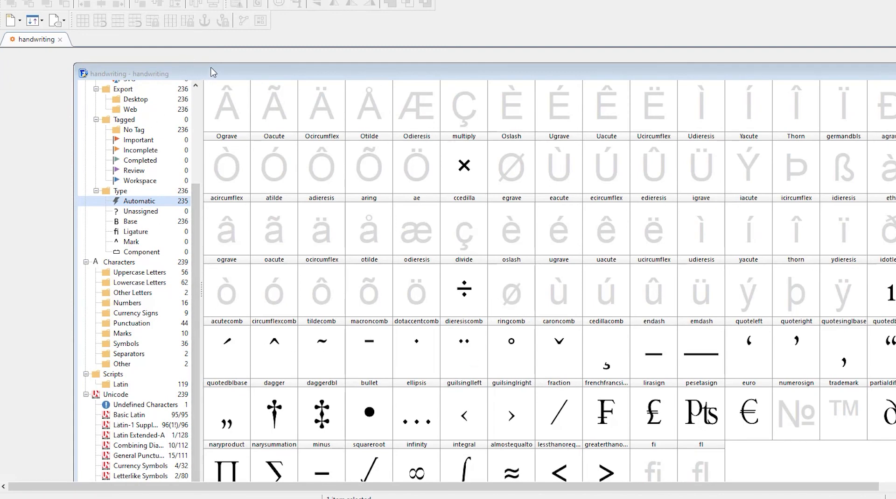
# - Browse the glyph overview through each Characters category and the Latin script folder
pyautogui.moveTo(211, 68); pyautogui.dragTo(208, 69)
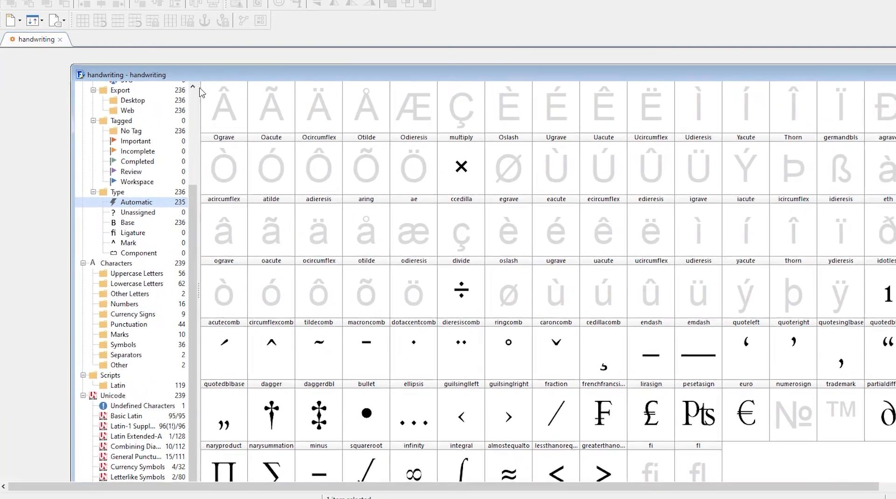
pyautogui.click(118, 274)
pyautogui.click(129, 284)
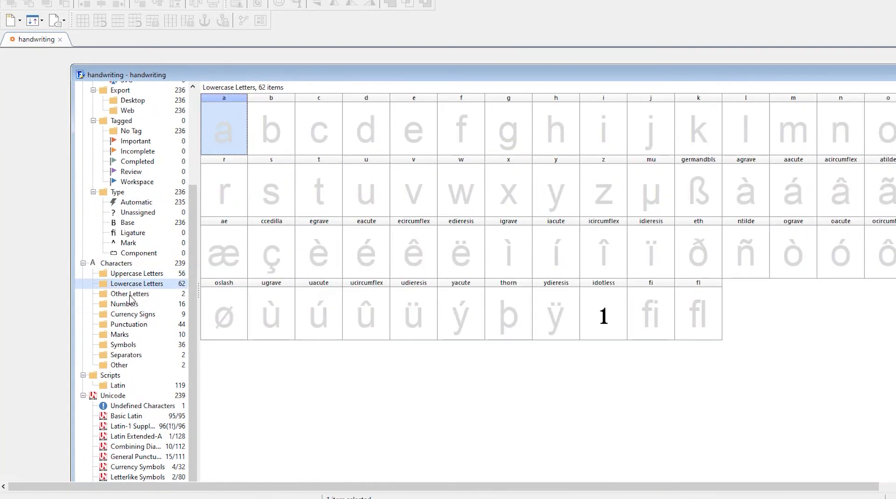
pyautogui.click(131, 295)
pyautogui.click(124, 305)
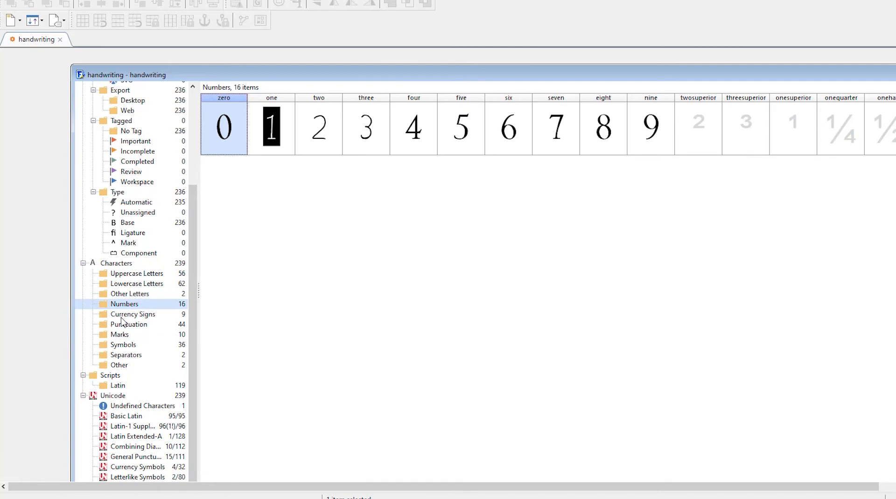
pyautogui.click(121, 316)
pyautogui.click(122, 325)
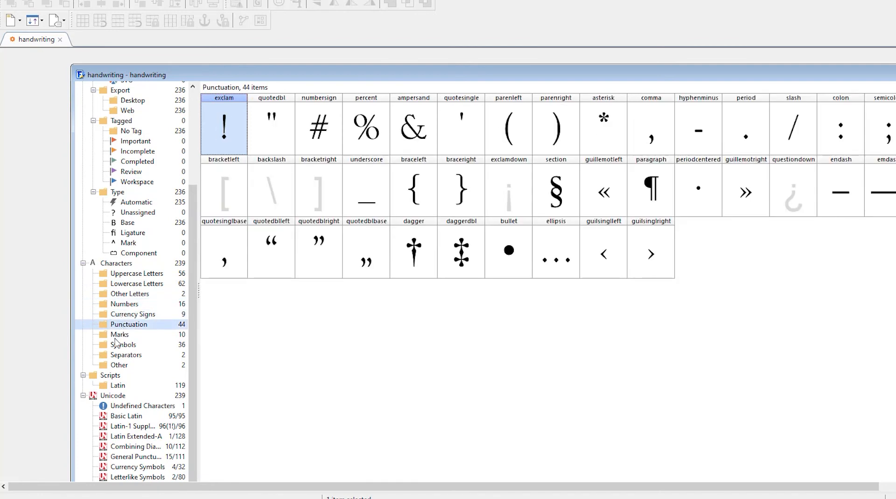
pyautogui.click(115, 336)
pyautogui.click(116, 355)
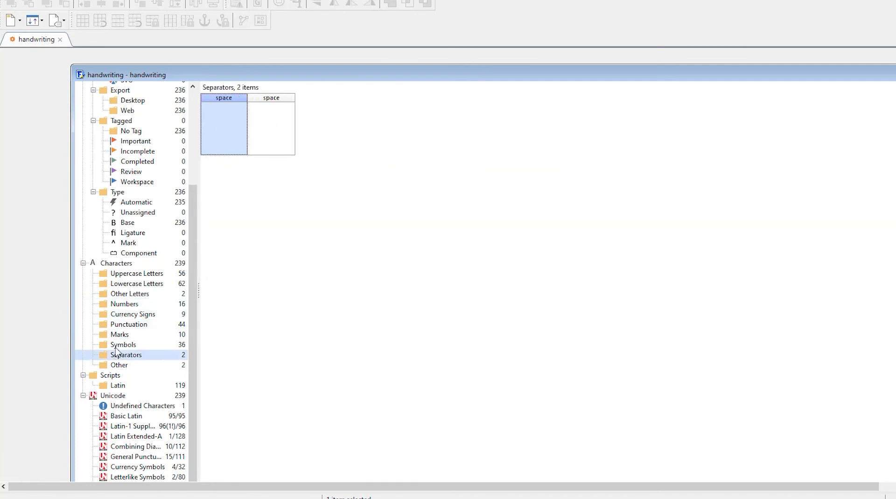
pyautogui.click(117, 346)
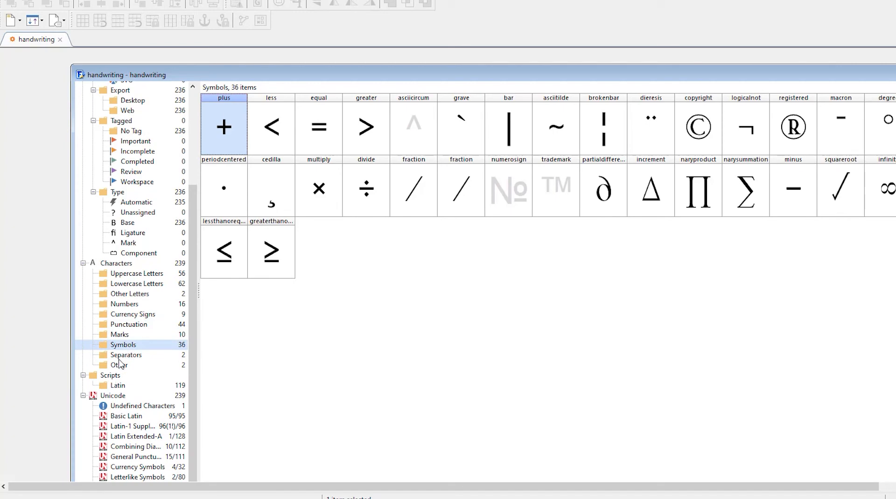
pyautogui.click(116, 366)
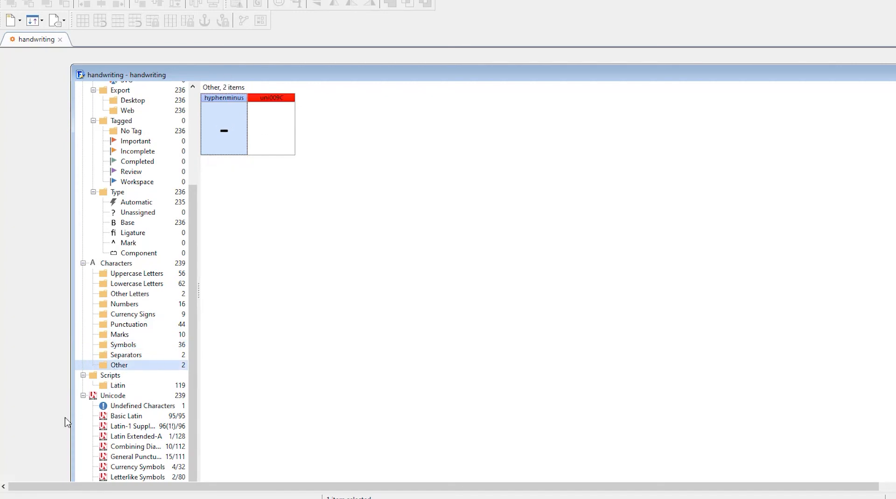
pyautogui.click(115, 386)
pyautogui.scroll(-1, 572, 307)
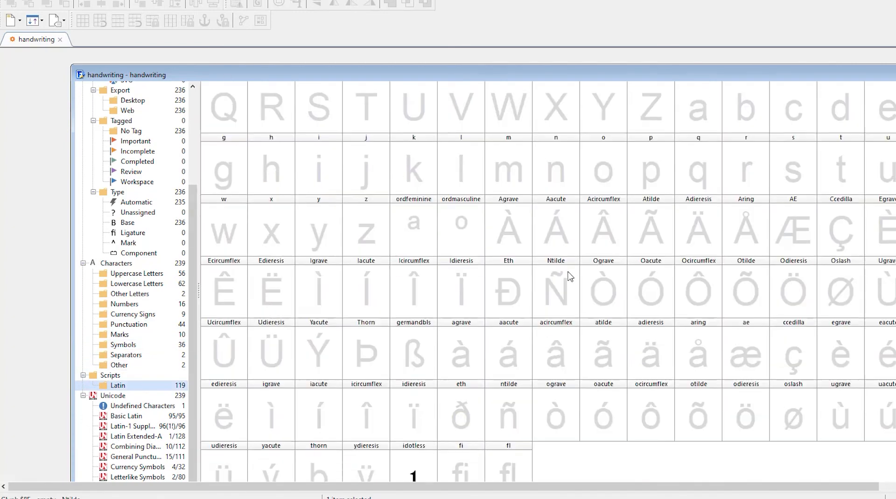
# - Browse the glyph overview through each Unicode block, from Undefined Characters to Letterlike Symbols
pyautogui.click(117, 406)
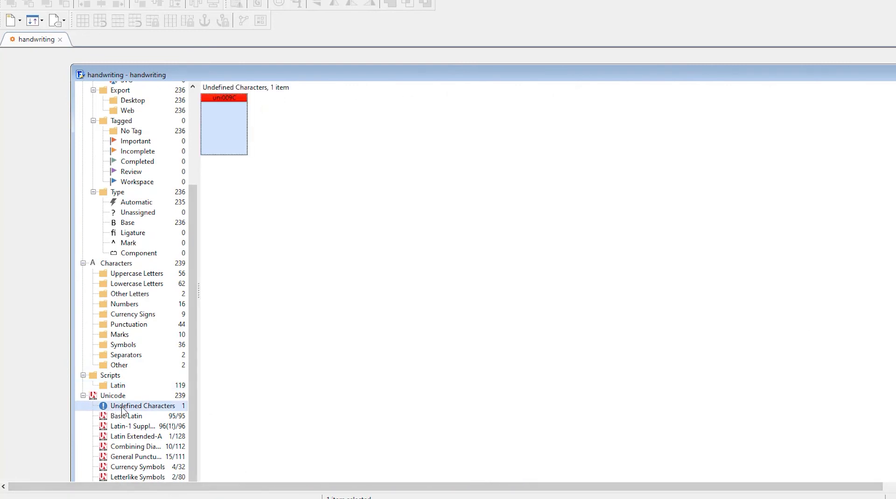
pyautogui.click(122, 425)
pyautogui.click(125, 437)
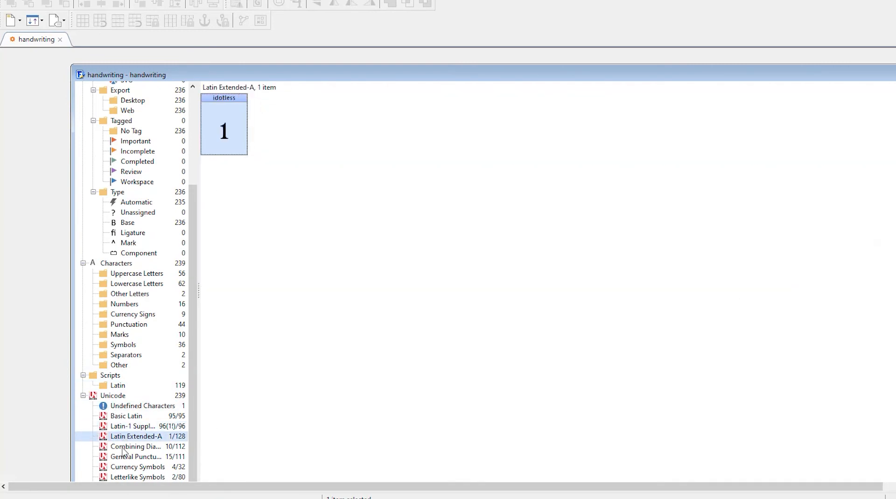
pyautogui.click(124, 448)
pyautogui.click(124, 457)
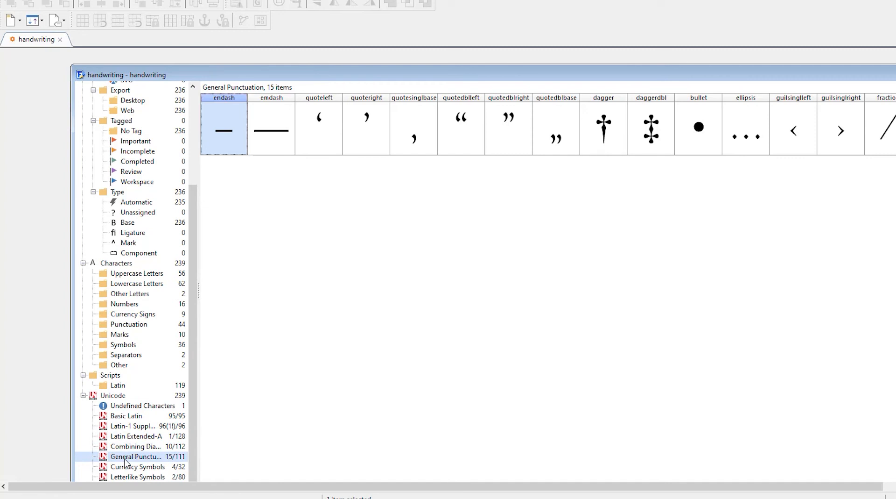
pyautogui.click(124, 466)
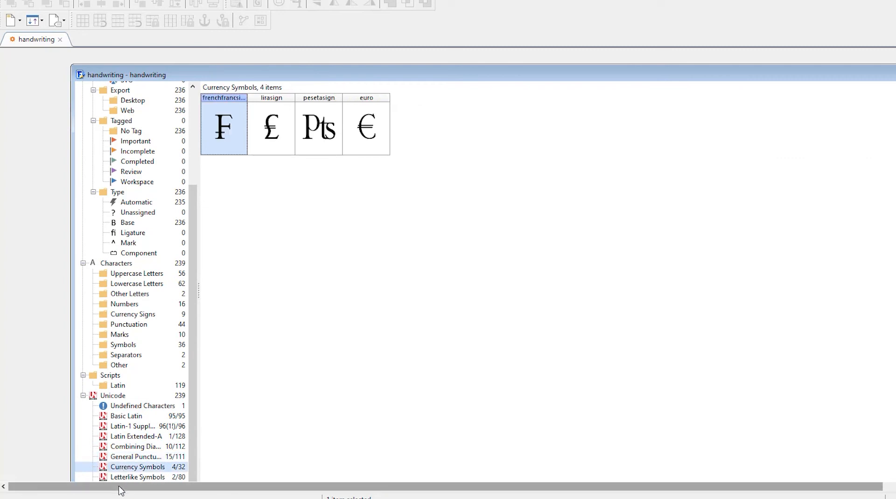
pyautogui.click(127, 475)
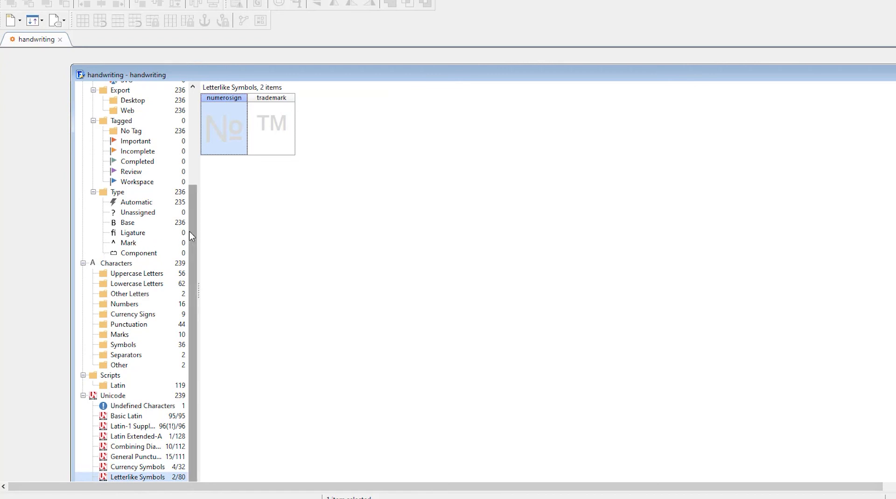
# - Inspect the Outline Issues folder and the SVG and COLR color folders in the overview
pyautogui.moveTo(191, 235); pyautogui.dragTo(191, 124)
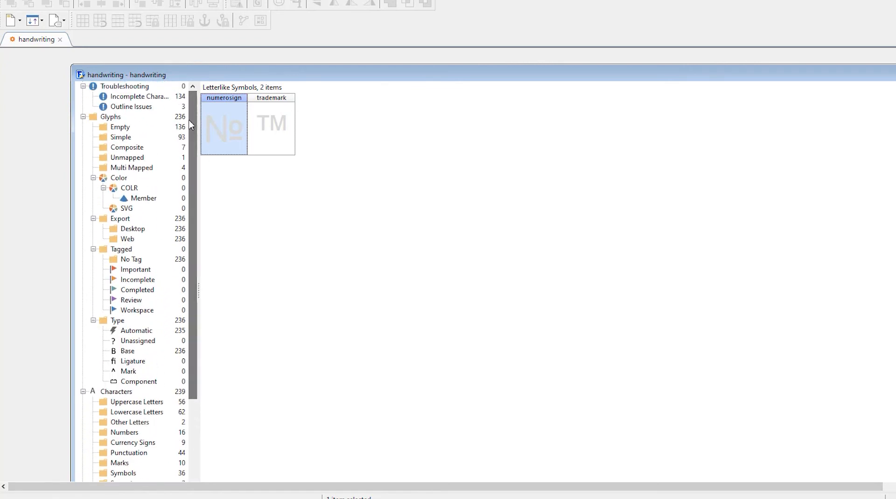
pyautogui.click(135, 106)
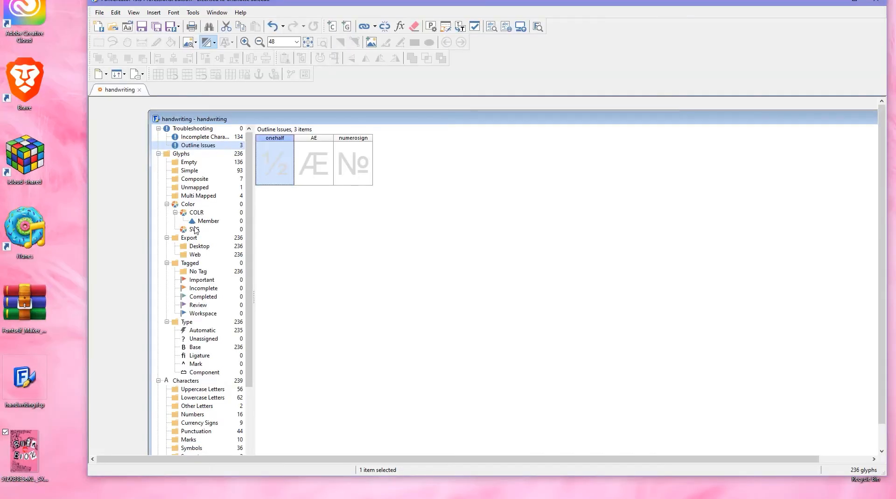
pyautogui.click(194, 229)
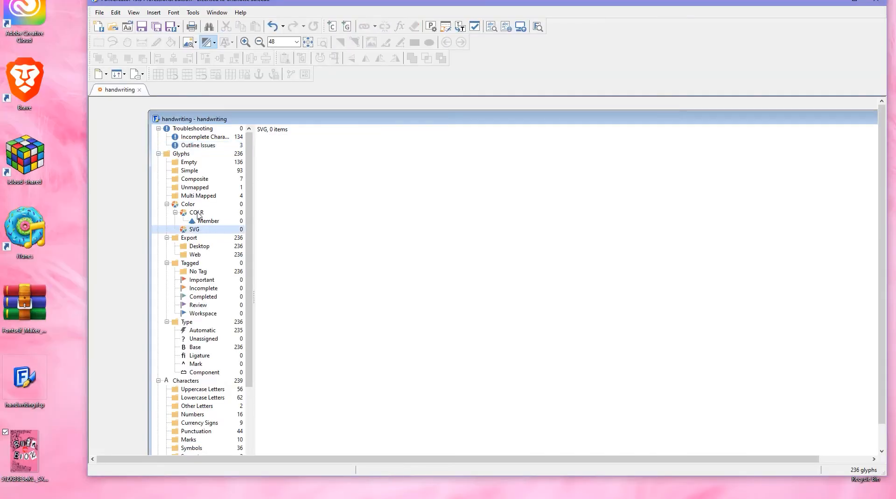
pyautogui.click(196, 213)
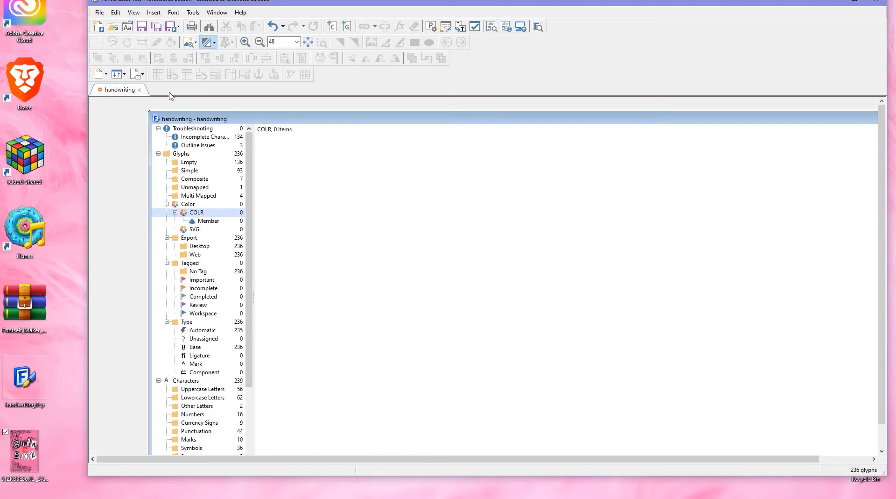